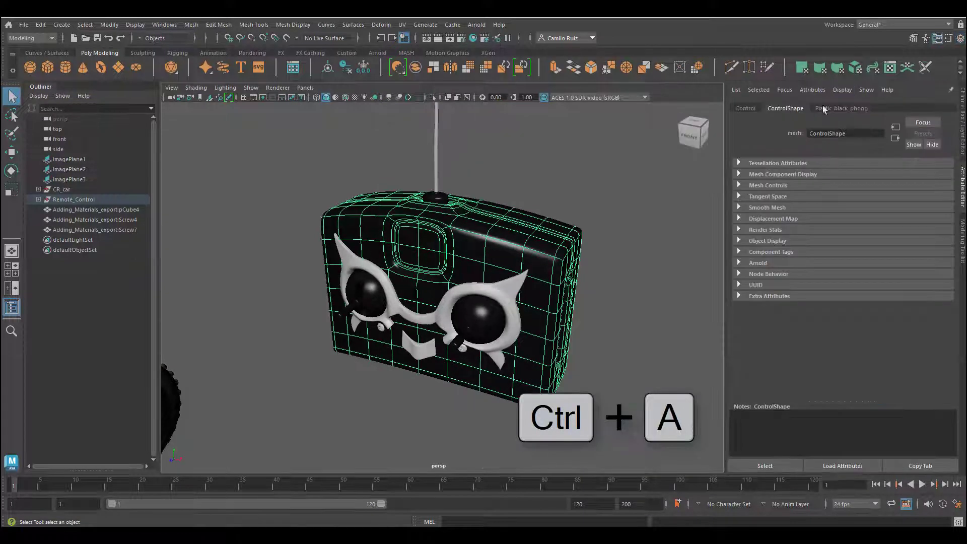
- Show the attributes of the remote control's Plastic_black_phong material and enable Hardware Texturing in the perspective viewport
left_click(827, 109)
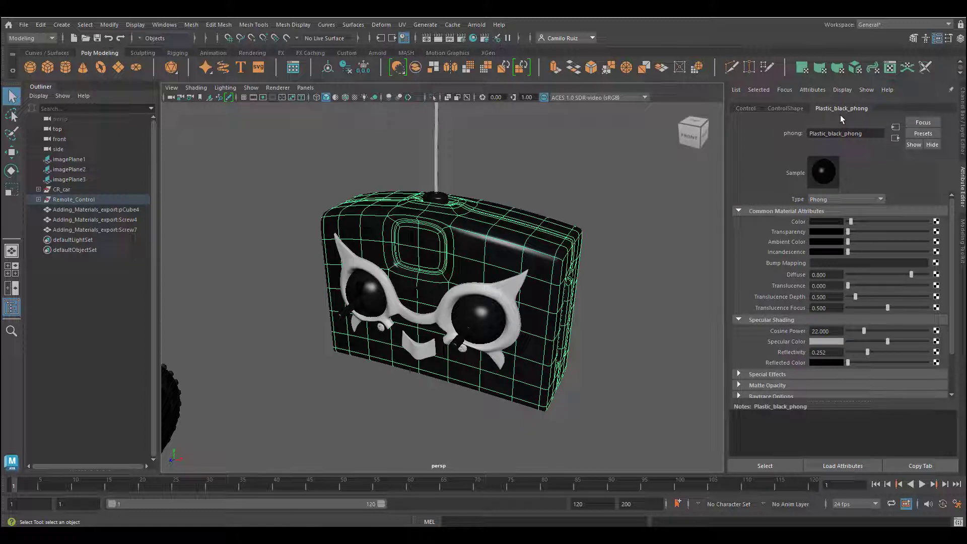
left_click_drag(481, 272, 469, 231, "alt")
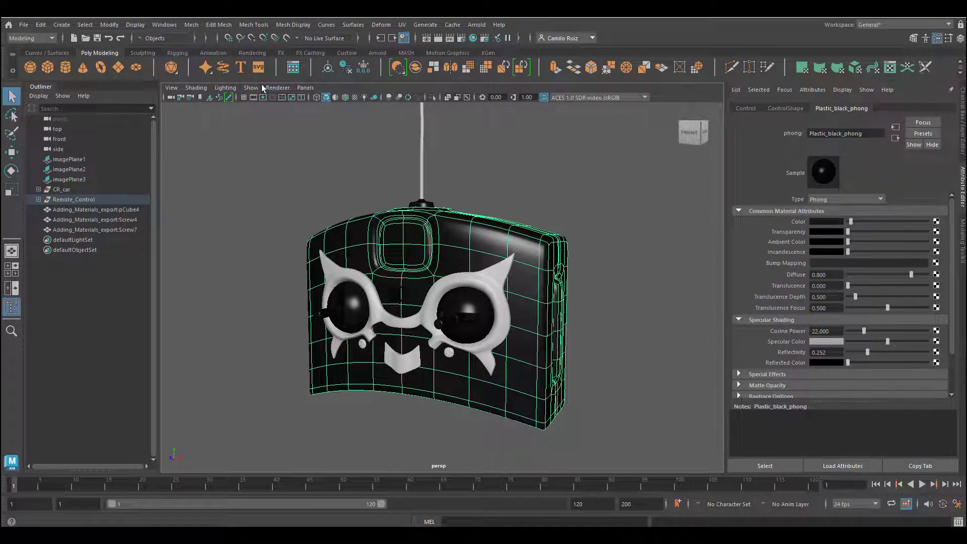
left_click(195, 87)
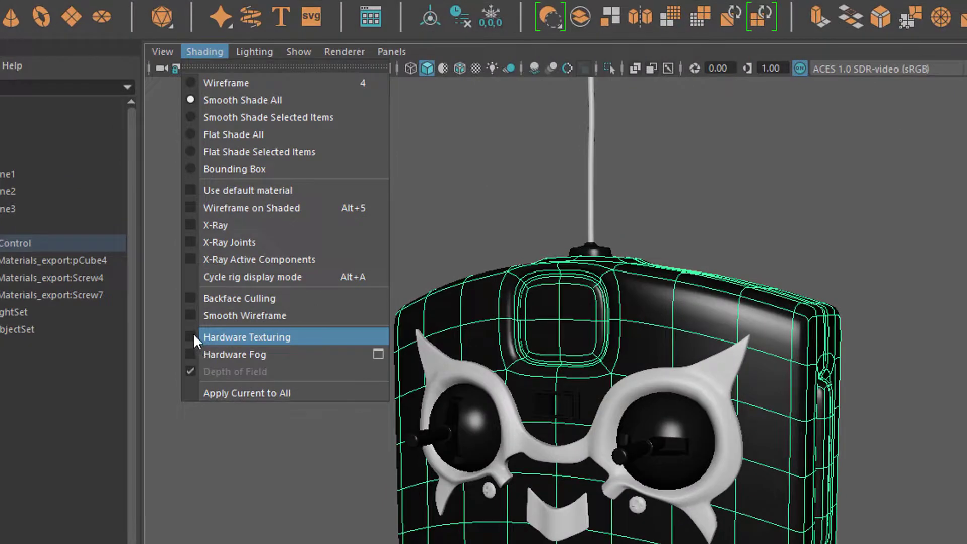
left_click(197, 286)
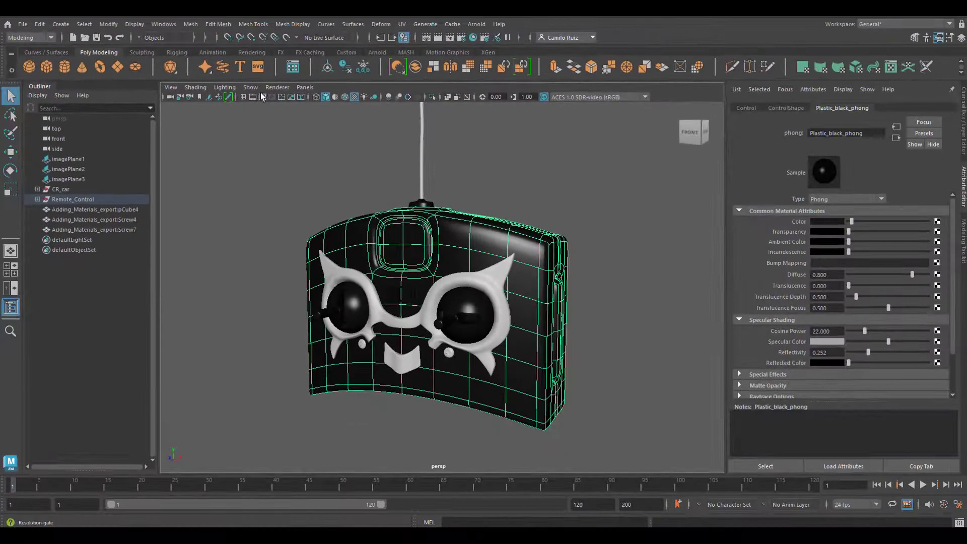
left_click(276, 88)
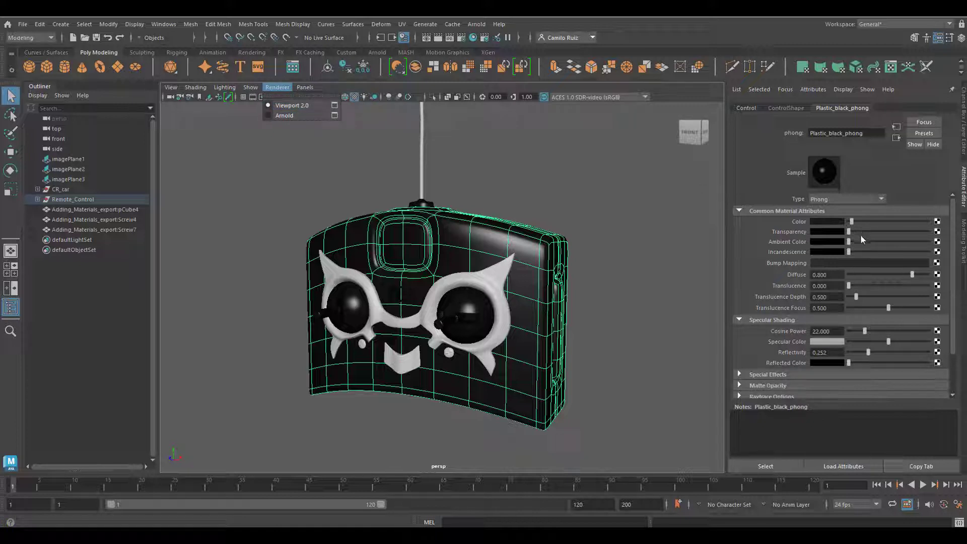
- Add a Noise texture as the bump map of Plastic_black_phong and set its bump depth to 0.03
left_click(936, 263)
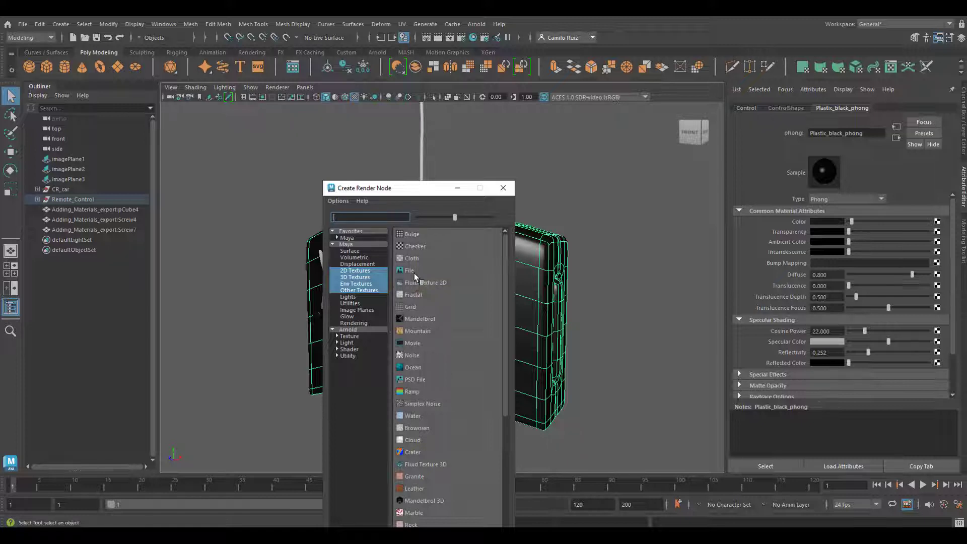
left_click(416, 356)
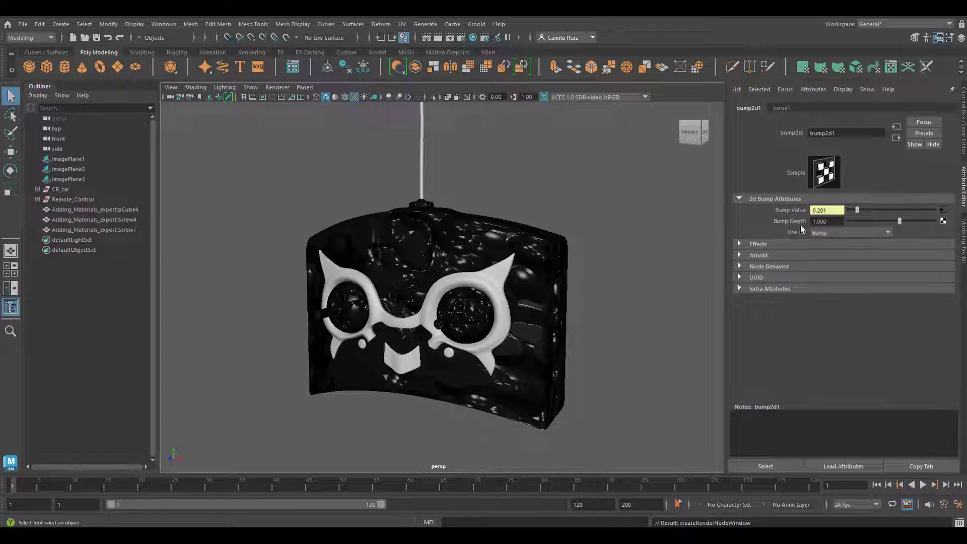
left_click_drag(829, 221, 801, 215)
type("0.03")
key("Return")
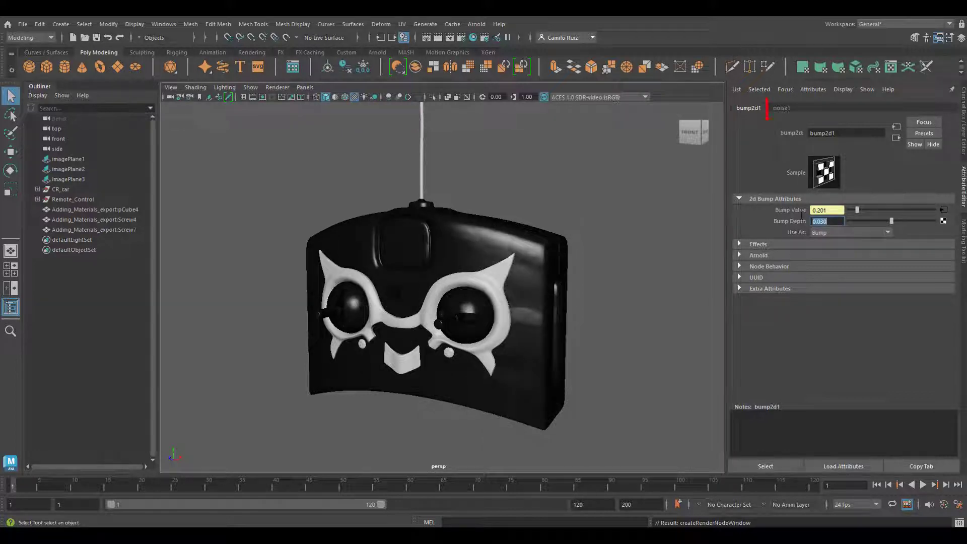
- Set the bump noise texture's threshold to 0.033 and its amplitude to 0.095
left_click(781, 107)
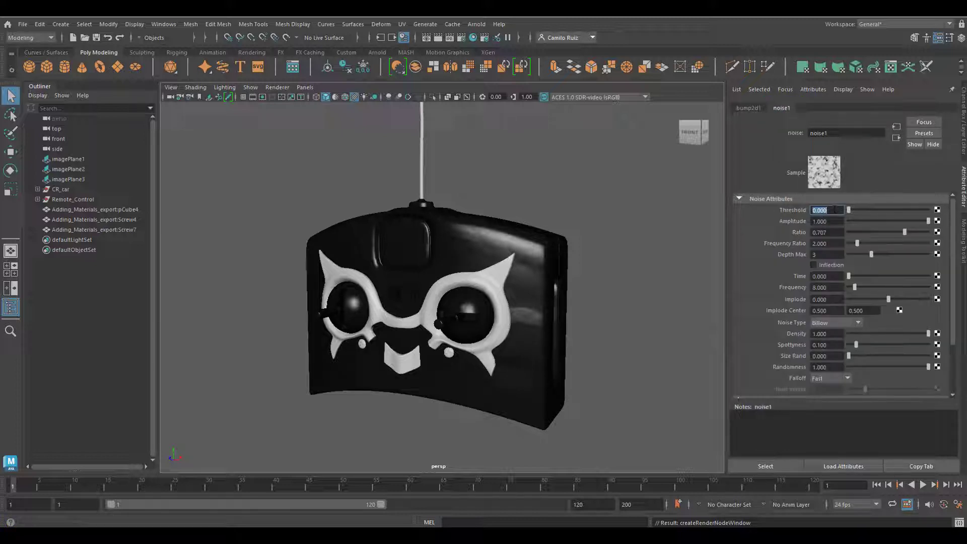
type(".033")
key("Return")
left_click(830, 221)
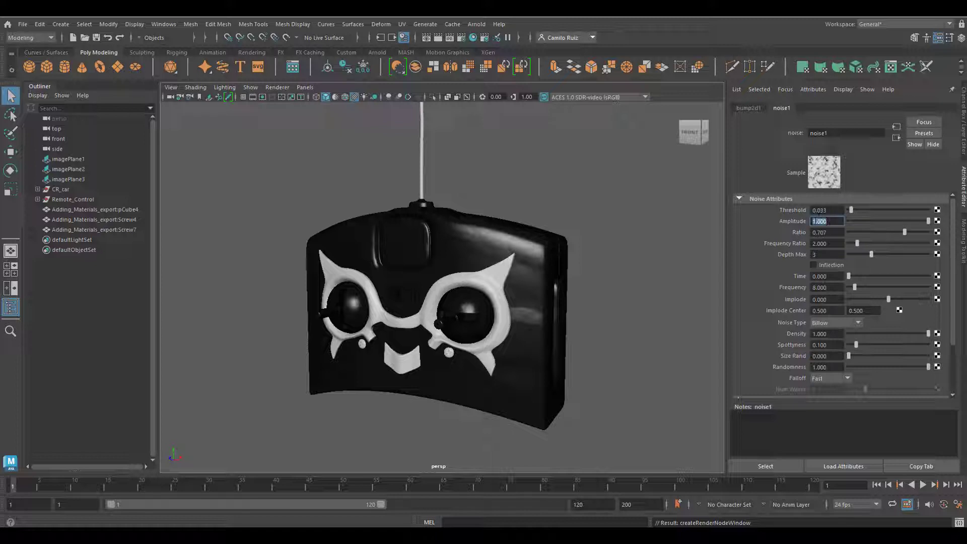
type(".099")
key("Return")
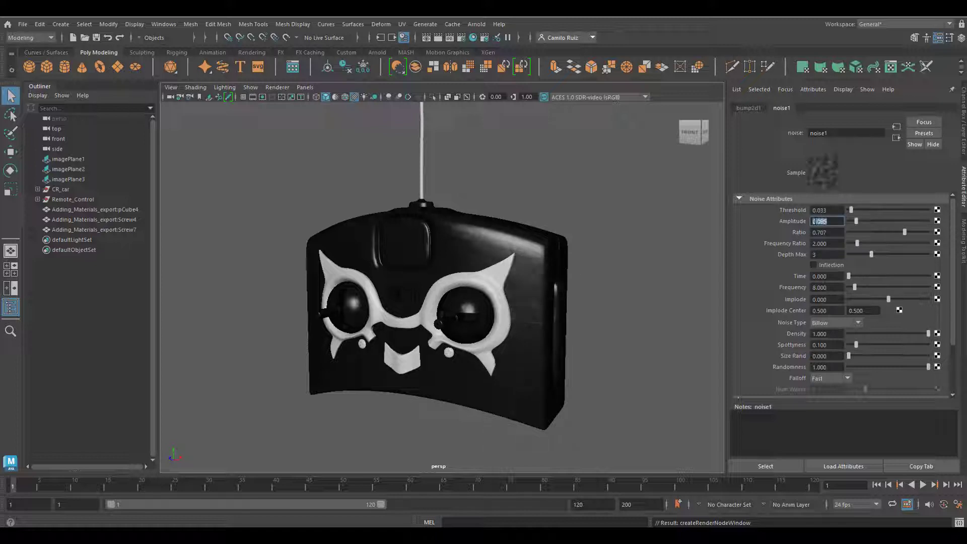
- Set the noise texture's frequency ratio to 9 and its frequency to 42
left_click(824, 245)
type("9")
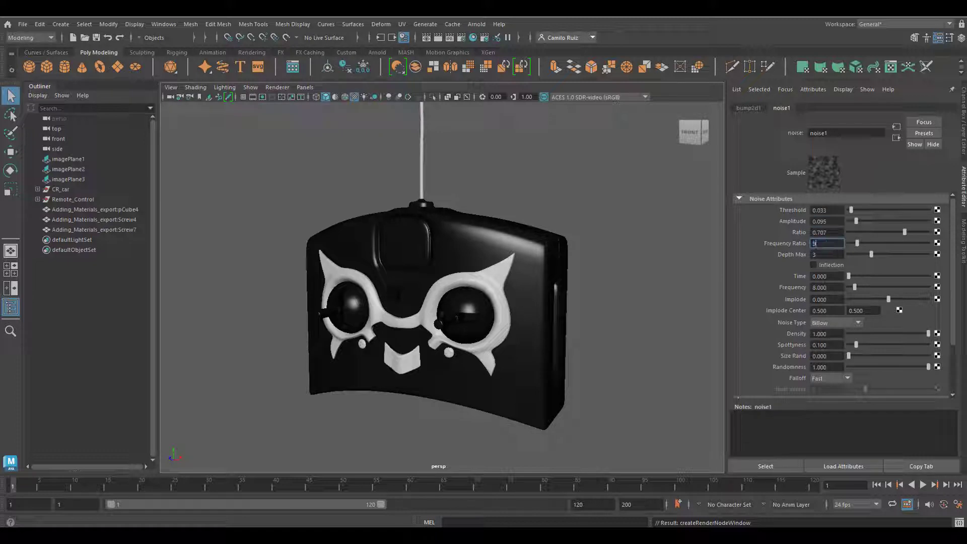
key("Return")
left_click(824, 288)
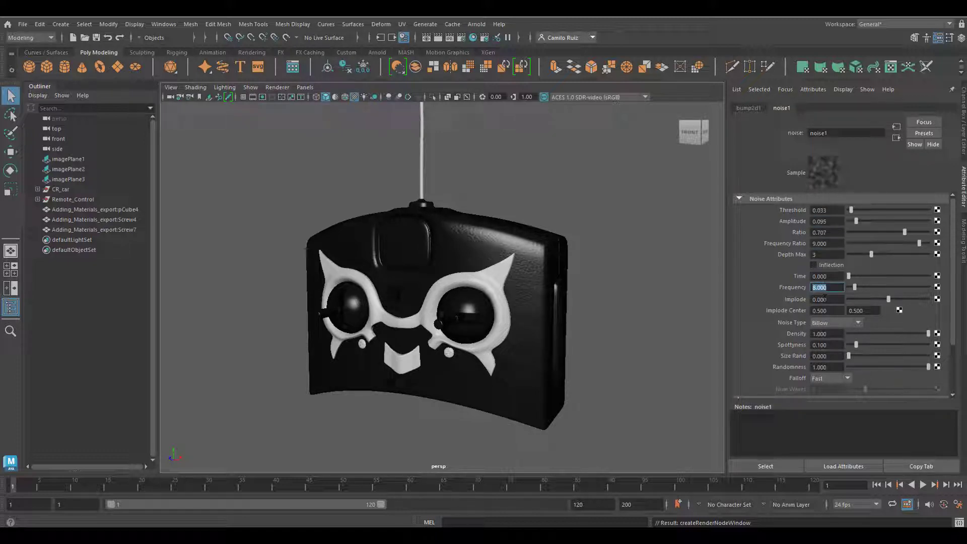
type("40")
key("Return")
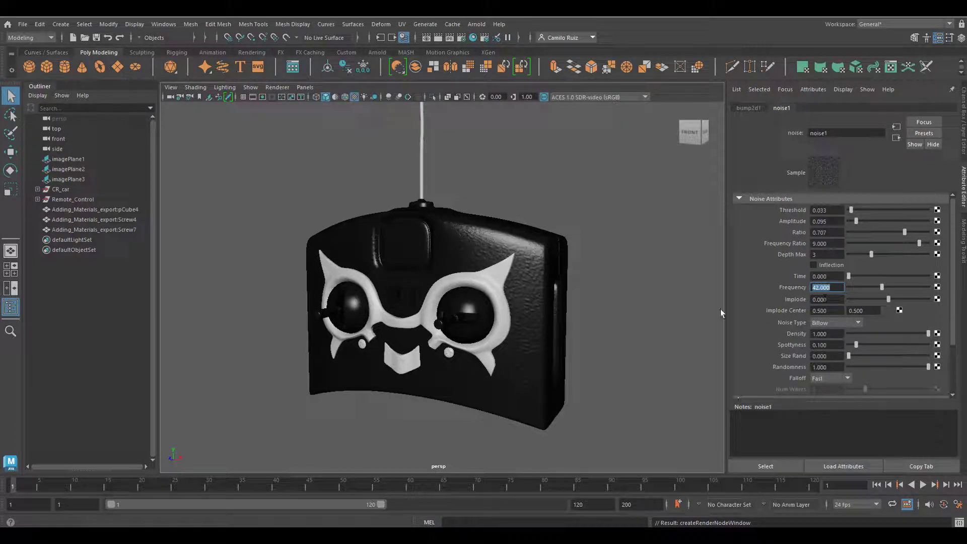
- In Hypershade, connect a File texture to the color of the green spoiler material Spoiler_phong_A2
mouse_move(556, 276)
left_mouse_down("alt")
mouse_move(579, 274)
mouse_move(556, 284)
mouse_move(567, 274)
mouse_move(600, 278)
mouse_move(548, 281)
mouse_move(563, 274)
mouse_move(572, 283)
left_mouse_up("alt")
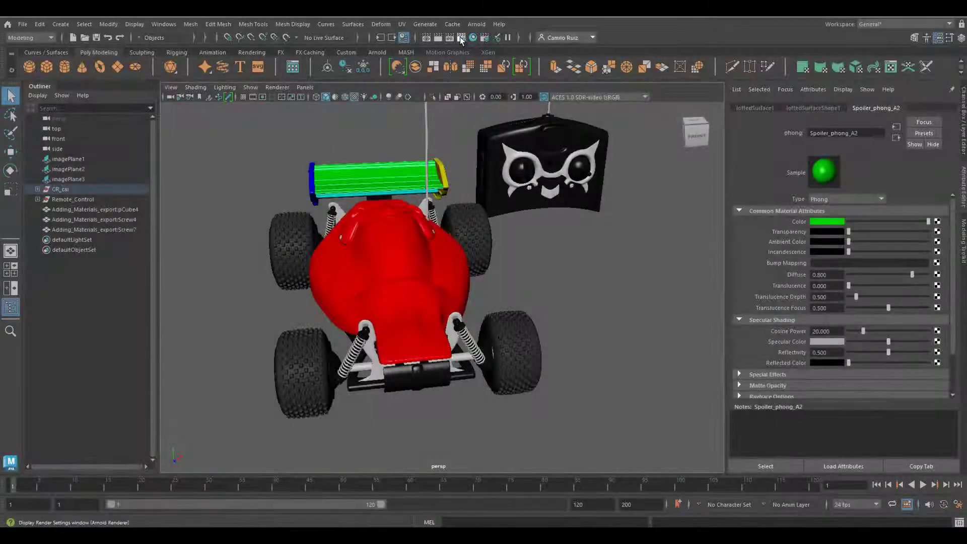
left_click(473, 37)
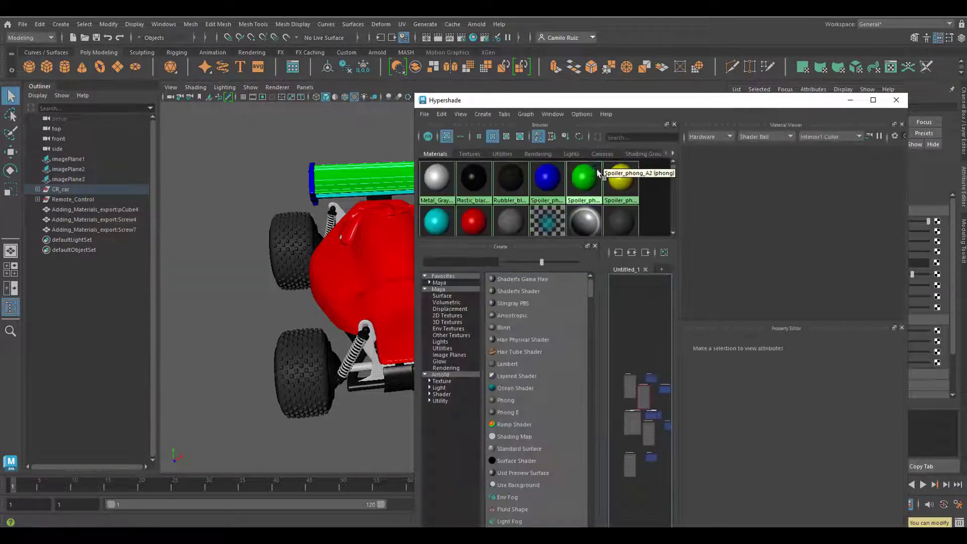
left_click(598, 171)
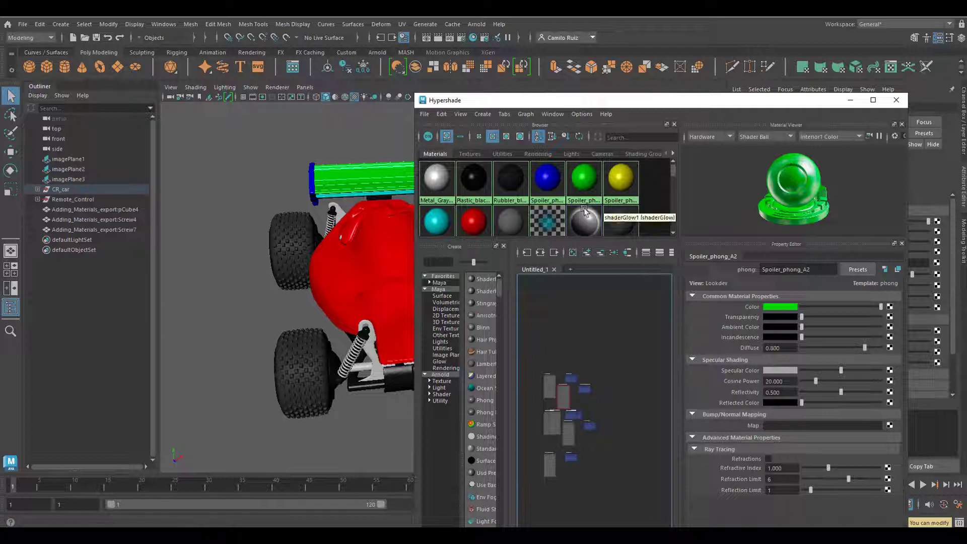
left_click(583, 180)
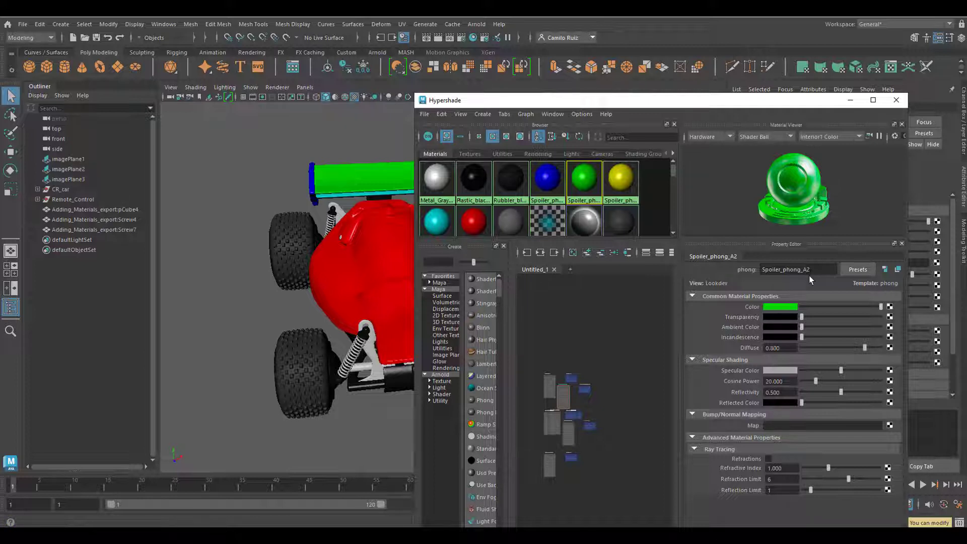
left_click(890, 307)
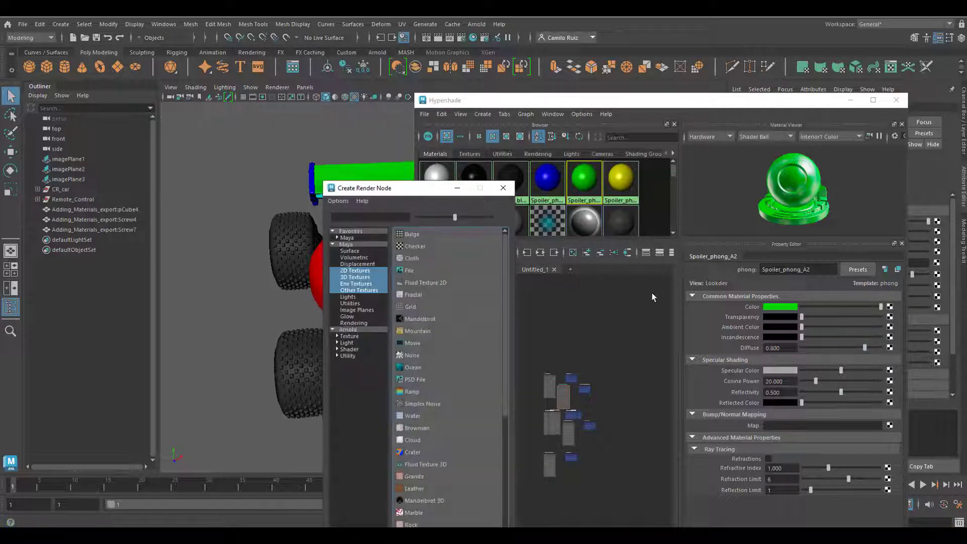
left_click(416, 269)
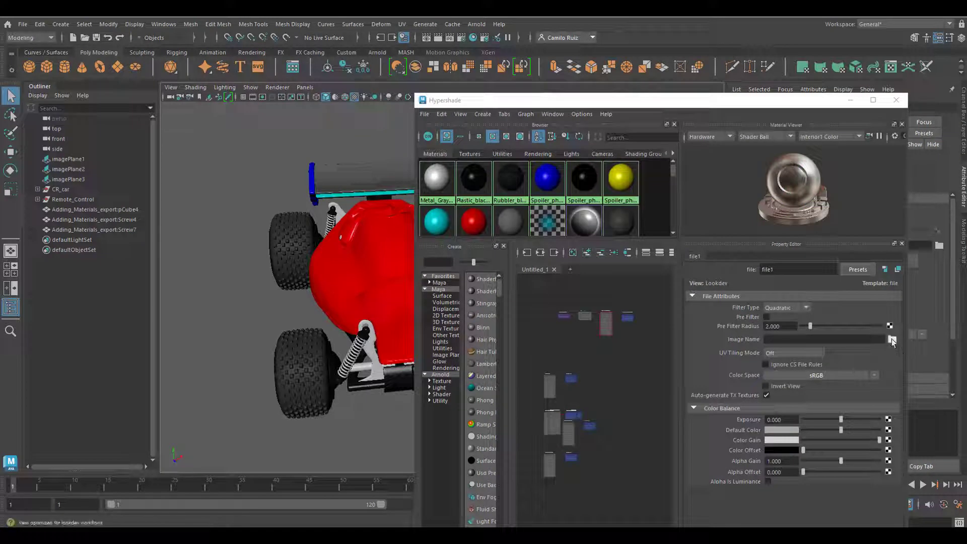
- Load turbo_color_rd.jpg from the sourceimages folder into the spoiler's file texture and close Hypershade
left_click(892, 338)
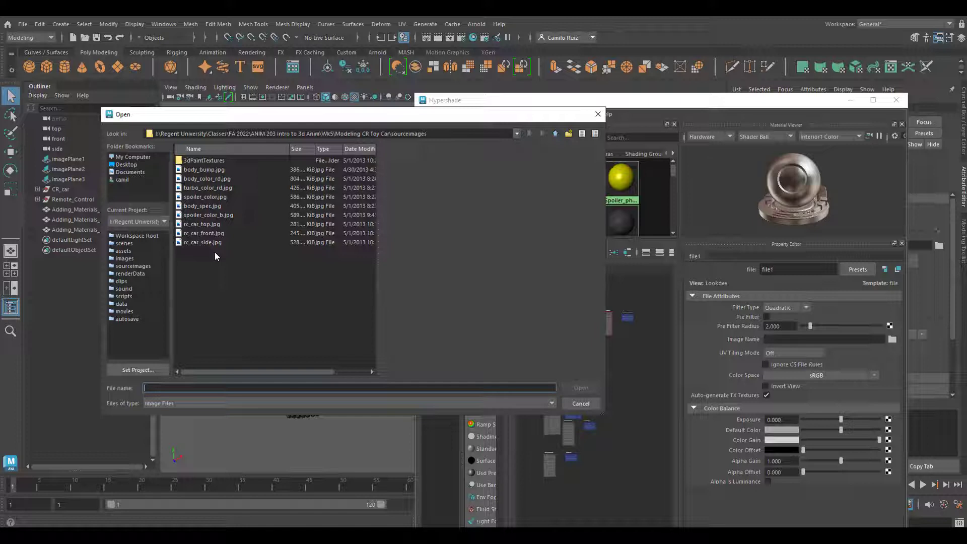
left_click(194, 186)
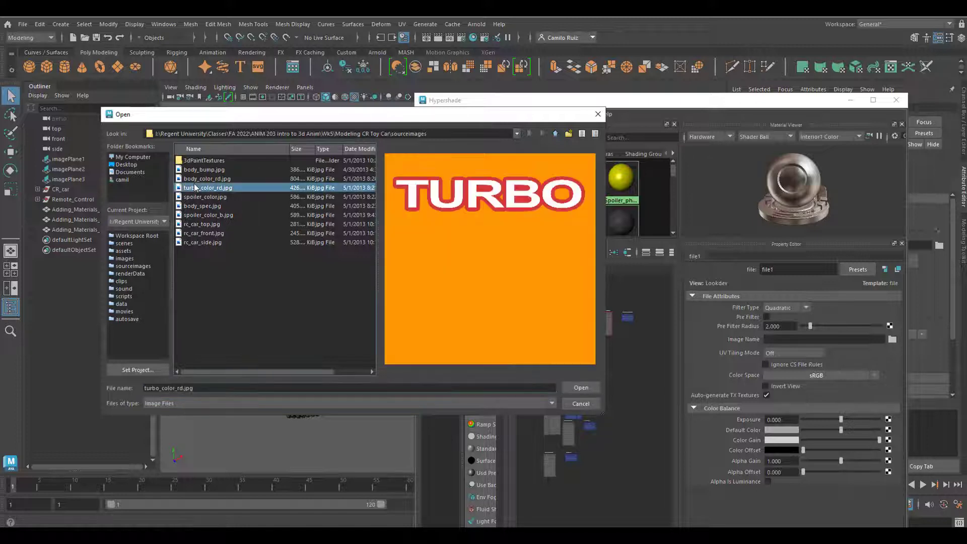
left_click(581, 387)
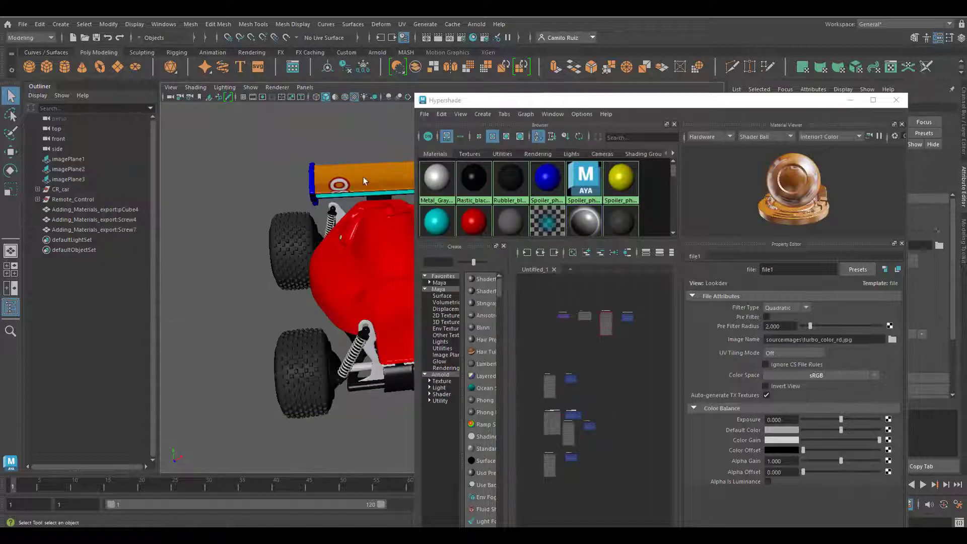
left_click_drag(366, 187, 290, 216, "alt")
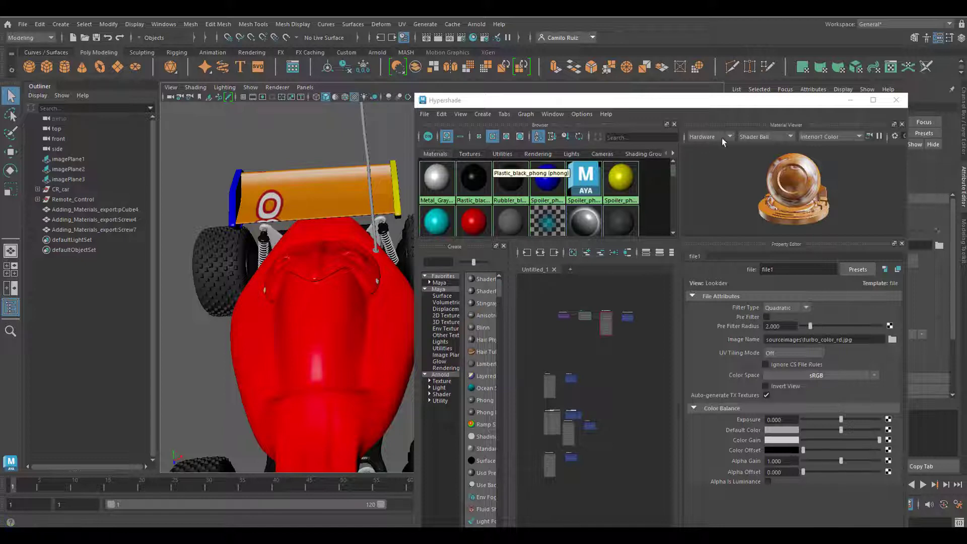
left_click(896, 100)
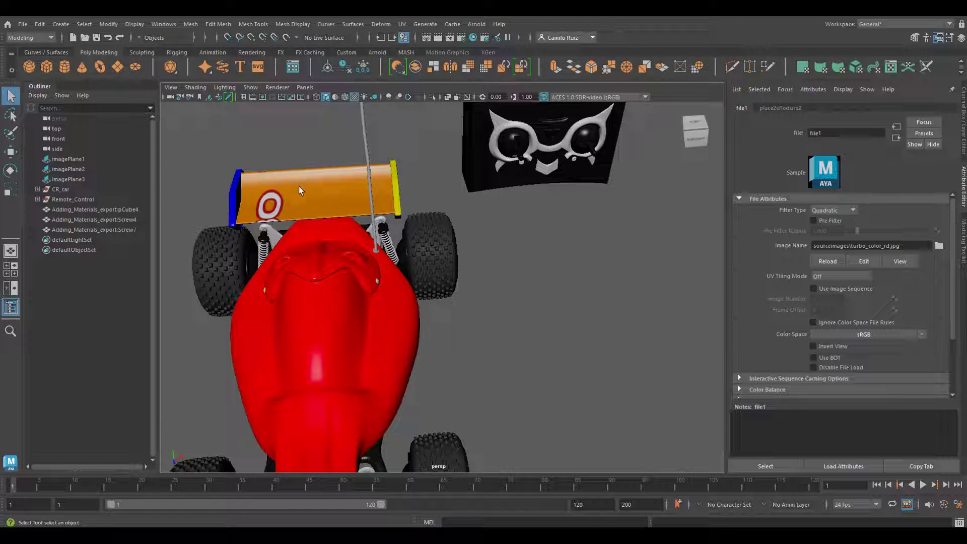
- Show the selected spoiler surface's UVs in the UV Editor, placed so the spoiler stays visible beside it
key("alt+r")
left_click(401, 24)
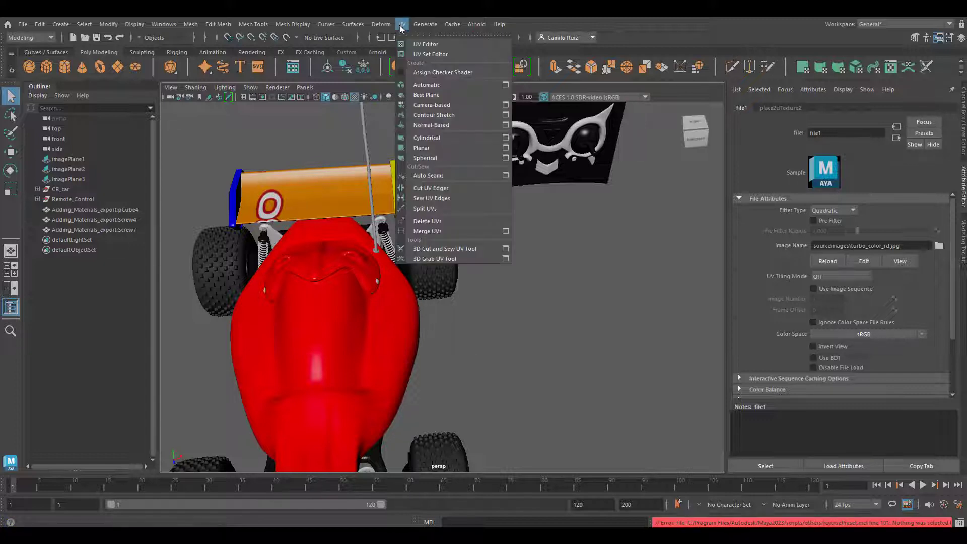
left_click(429, 45)
left_click_drag(450, 80, 619, 84)
left_click(311, 194)
scroll(509, 261, "up", 4)
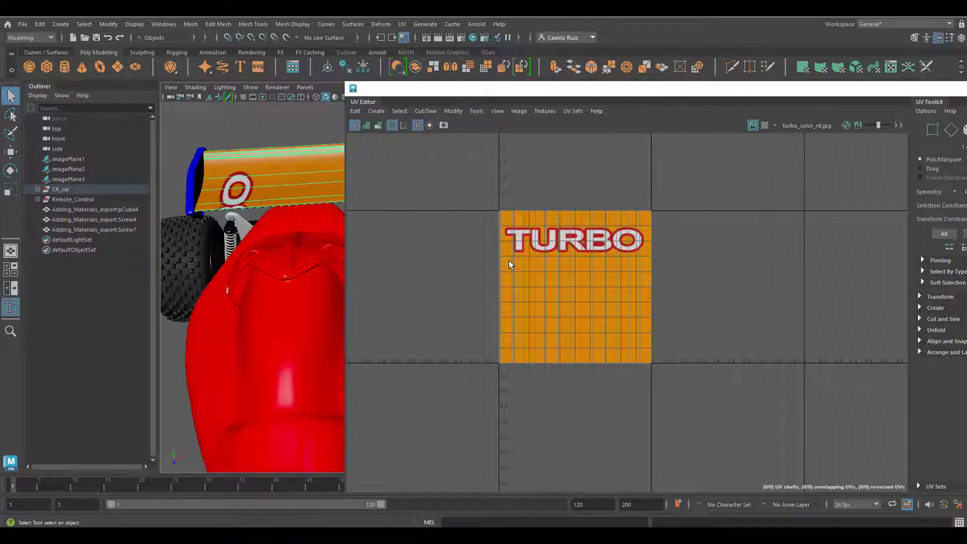
scroll(510, 261, "down", 2)
left_click_drag(615, 89, 727, 97)
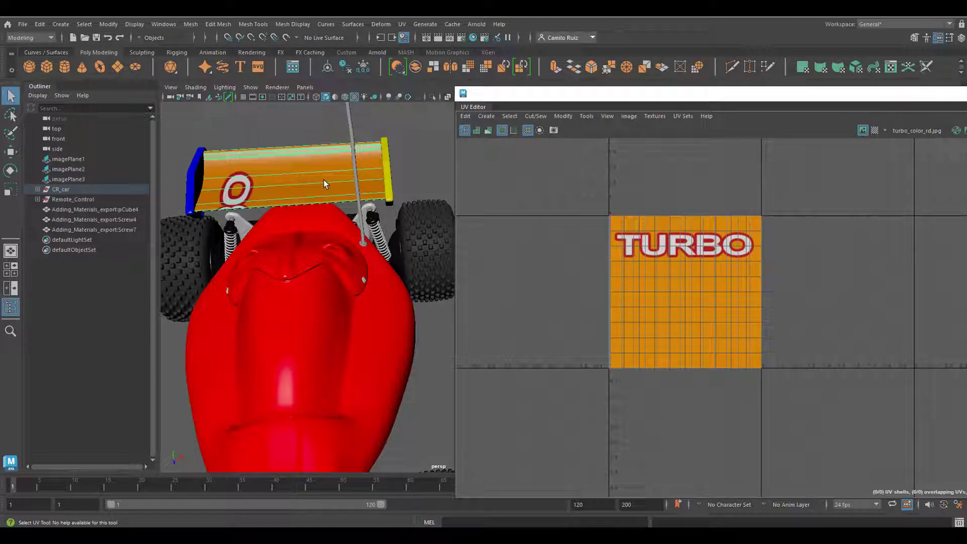
- Reset the Reverse Direction options and reverse the spoiler surface in the U direction
left_click(351, 24)
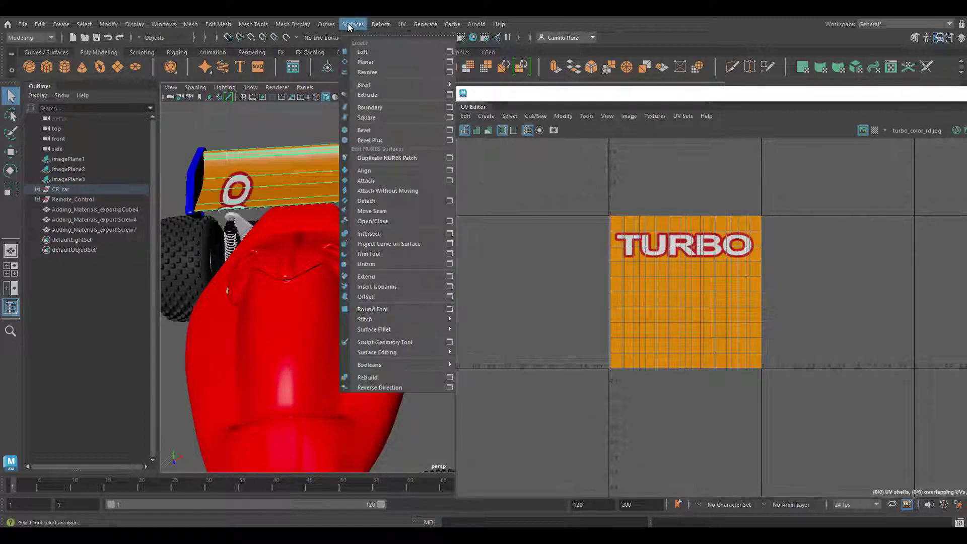
left_click(449, 387)
left_click(559, 62)
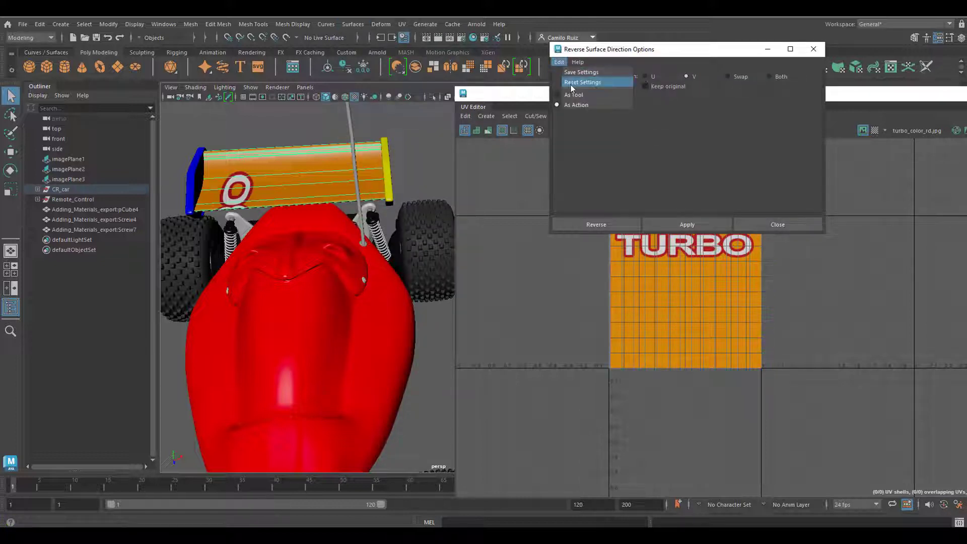
left_click(582, 82)
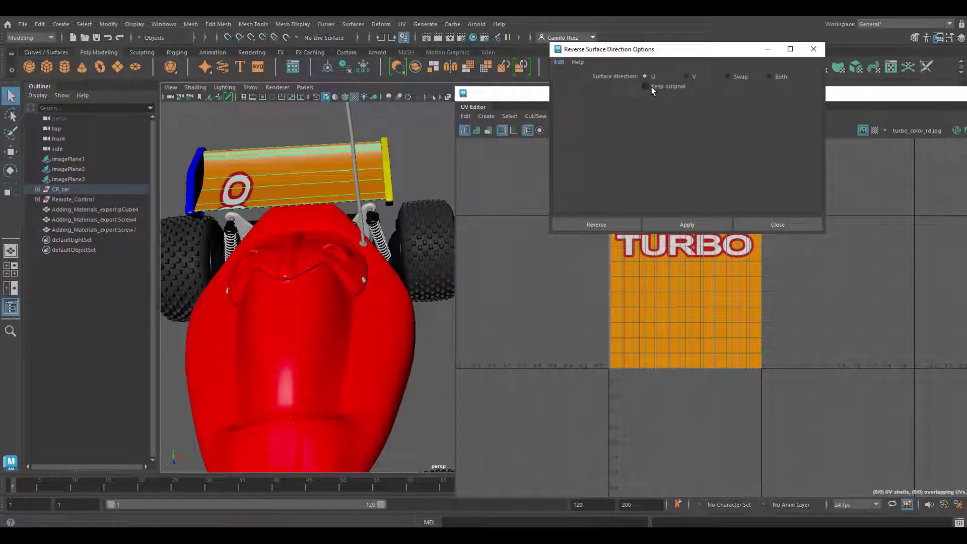
left_click(685, 224)
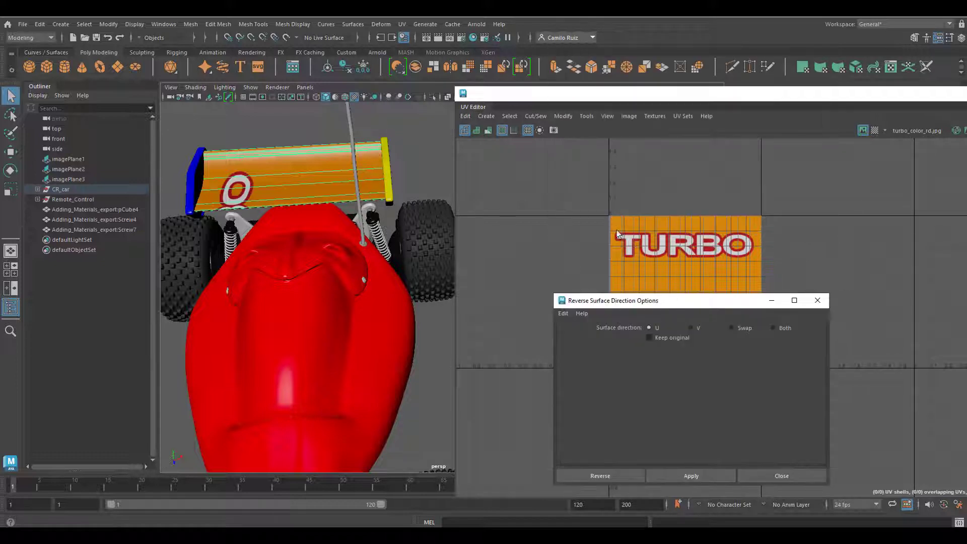
left_click(615, 390)
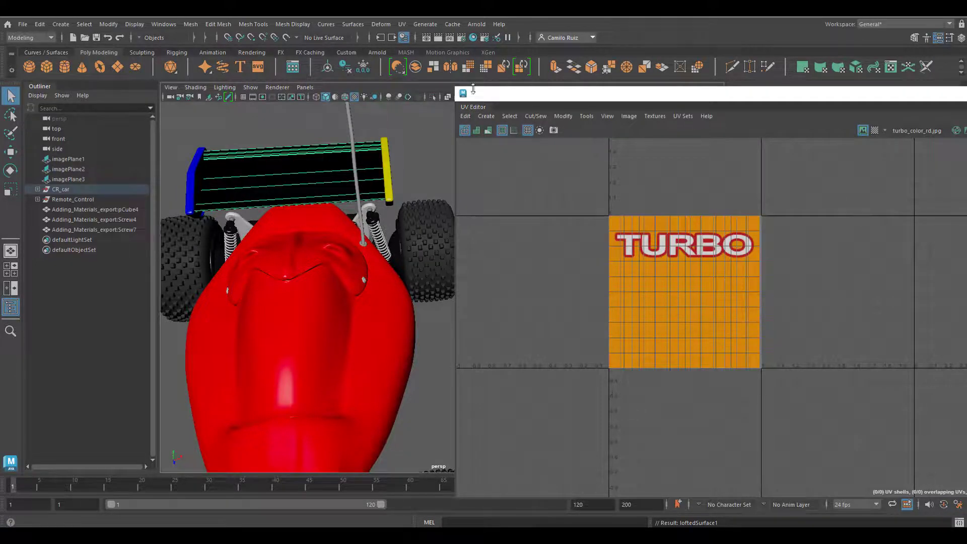
- Reverse the spoiler surface in the V direction with Reverse Direction
mouse_move(539, 93)
left_mouse_down()
mouse_move(782, 135)
mouse_move(537, 98)
left_mouse_up()
left_click(352, 23)
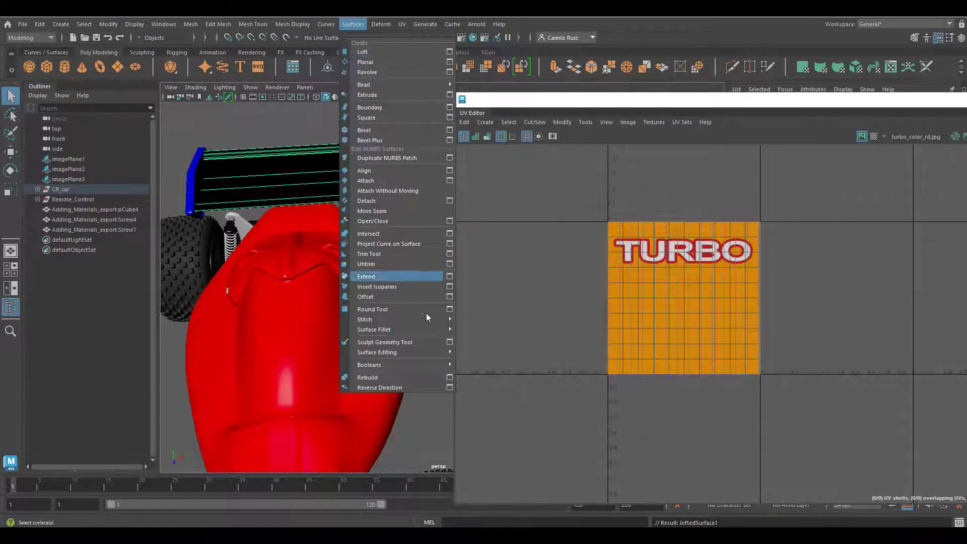
left_click(449, 387)
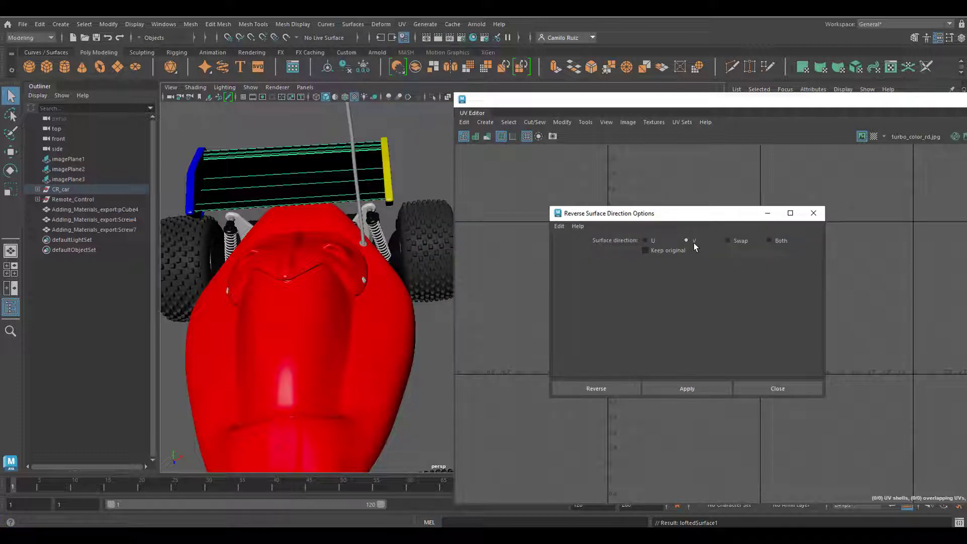
left_click(685, 388)
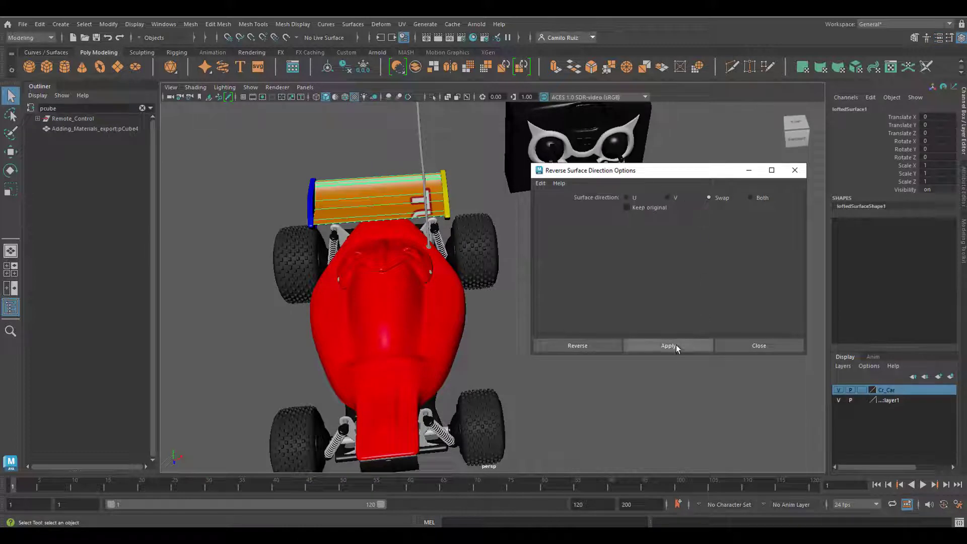
- Swap the spoiler surface's U and V directions and reverse it in V again so TURBO reads upright
left_click(676, 345)
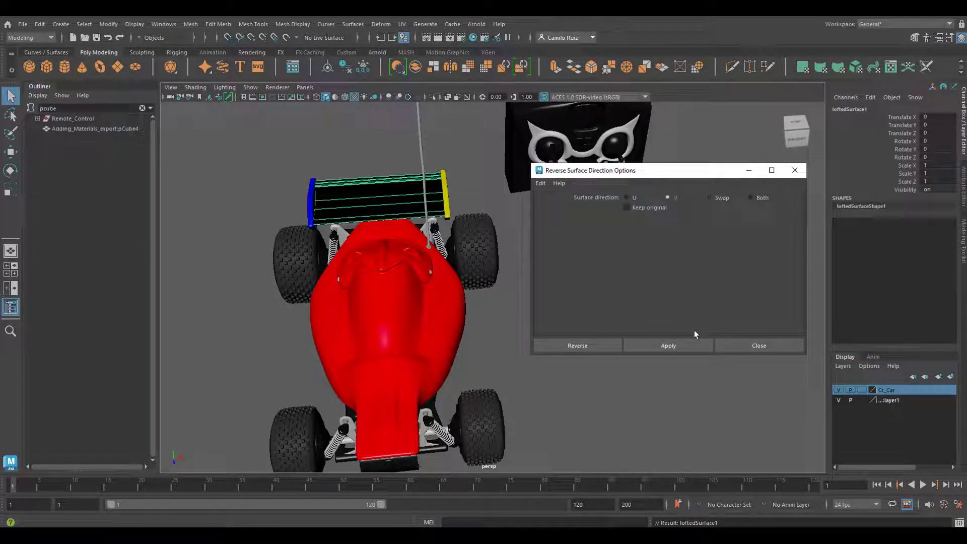
left_click(680, 345)
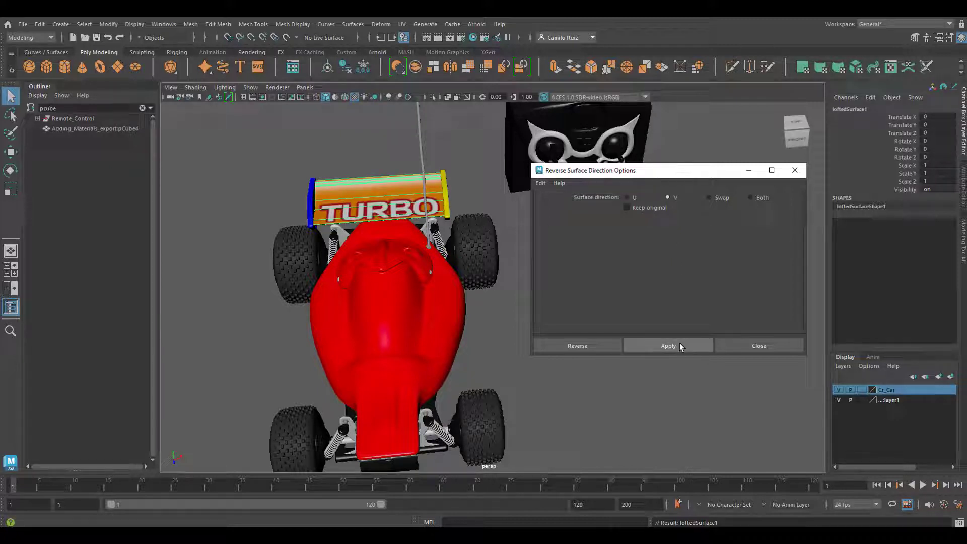
- Show the spoiler surface's UVs in the UV Editor, placed so the spoiler stays visible beside it
left_click(401, 23)
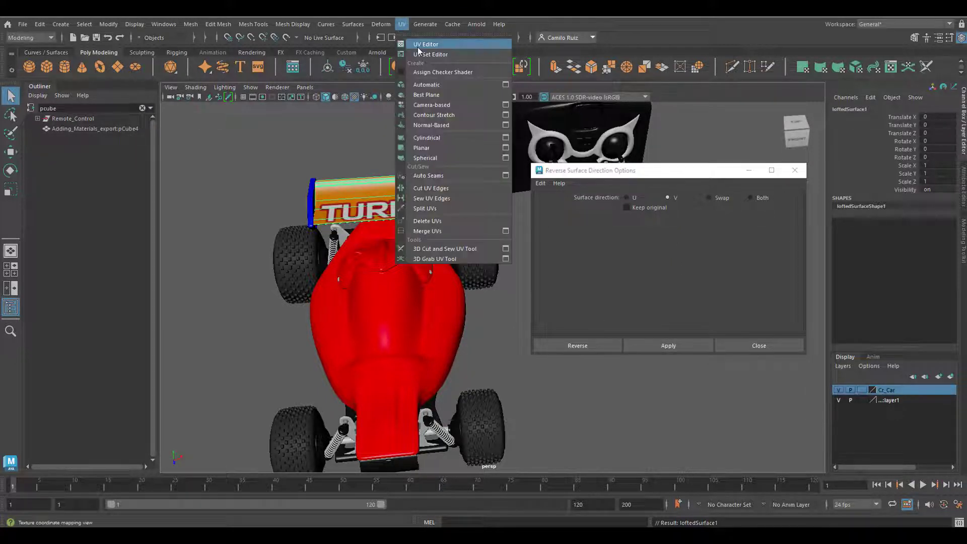
left_click(426, 45)
left_click_drag(475, 85, 908, 79)
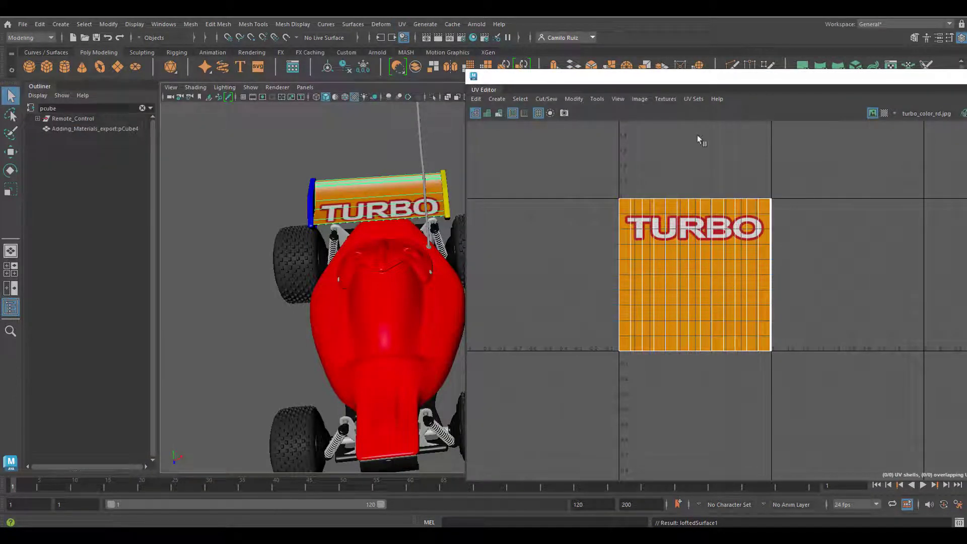
left_click_drag(714, 77, 741, 88)
- In Hypershade, connect a File texture to the color of the blue side plate material Spoiler_phong_A
left_click(470, 38)
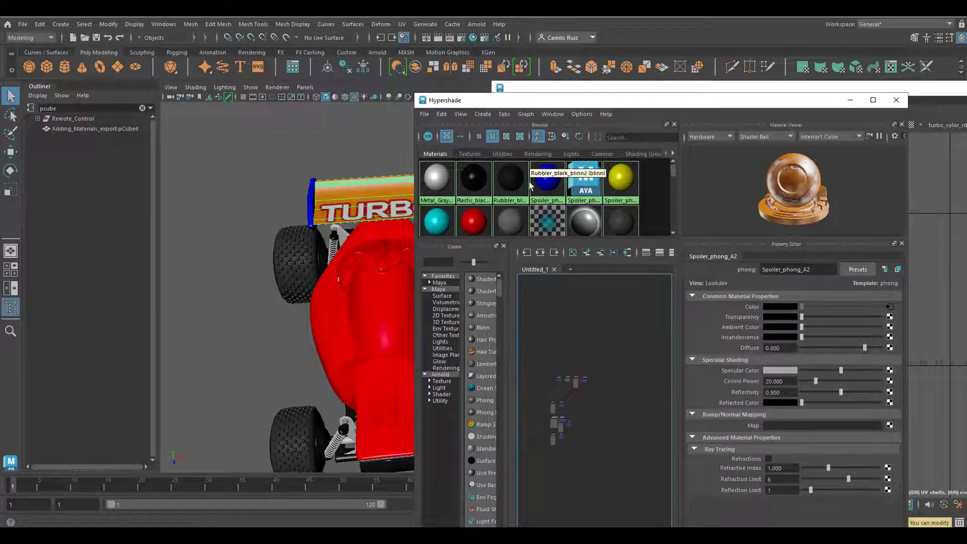
left_click(547, 179)
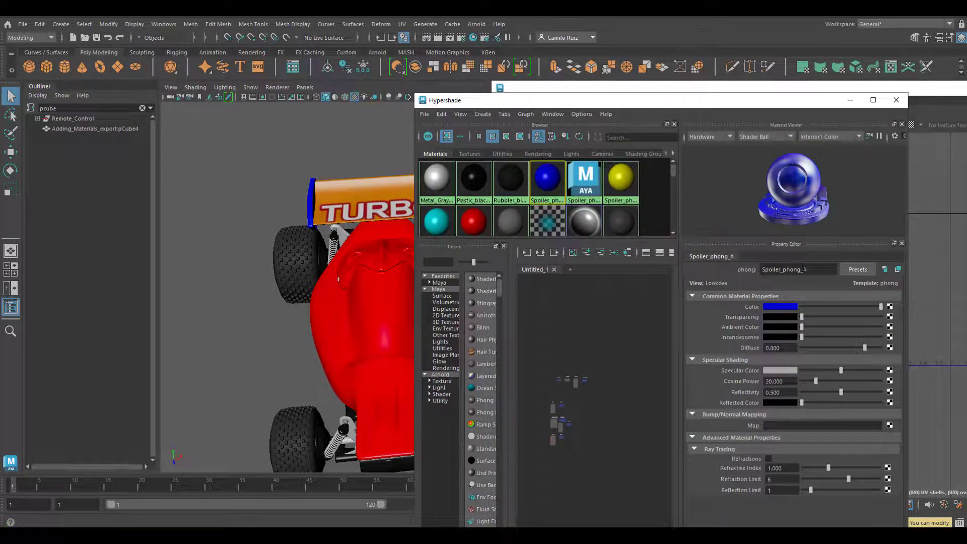
left_click(889, 306)
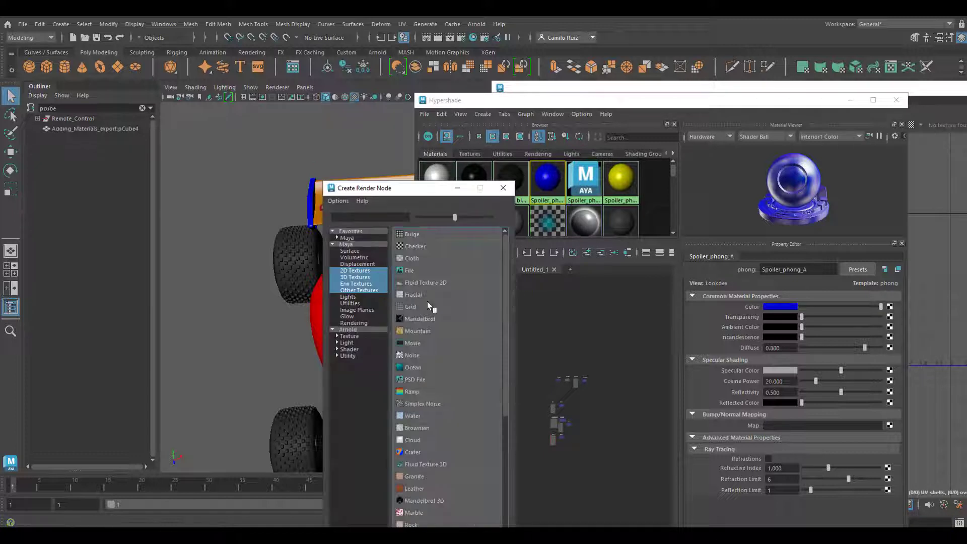
left_click(406, 270)
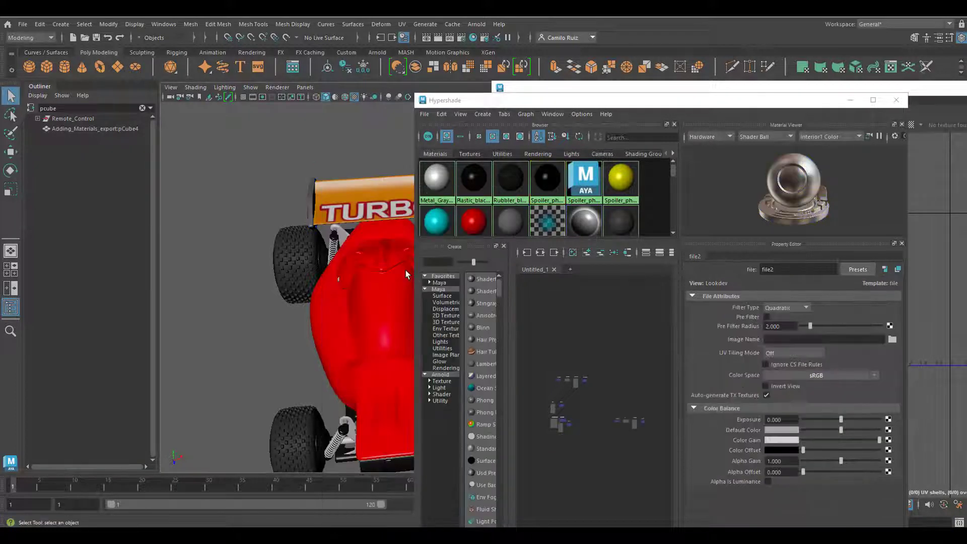
- Load spoiler_color.jpg from the sourceimages folder into the side plate's file texture and move Hypershade clear of the car and UV Editor
left_click(891, 339)
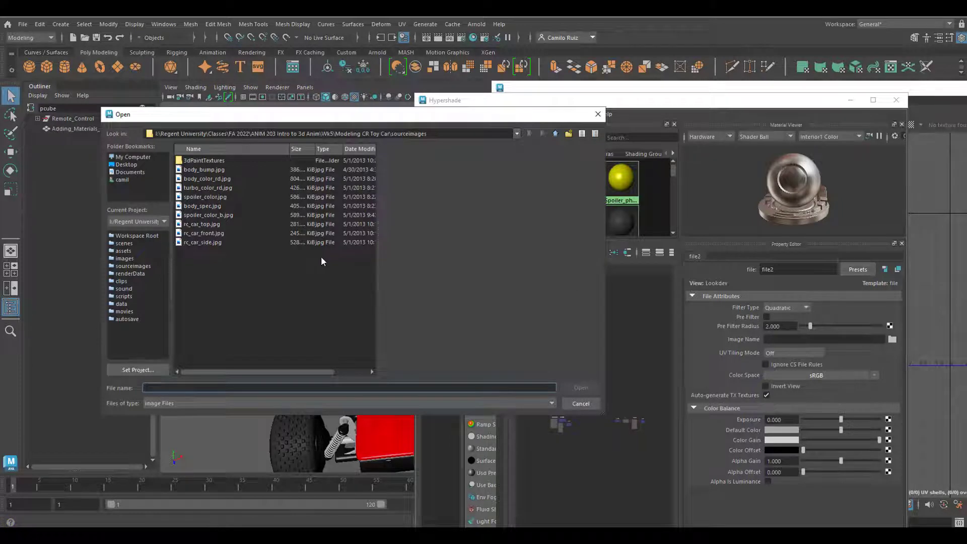
left_click(214, 197)
left_click(576, 387)
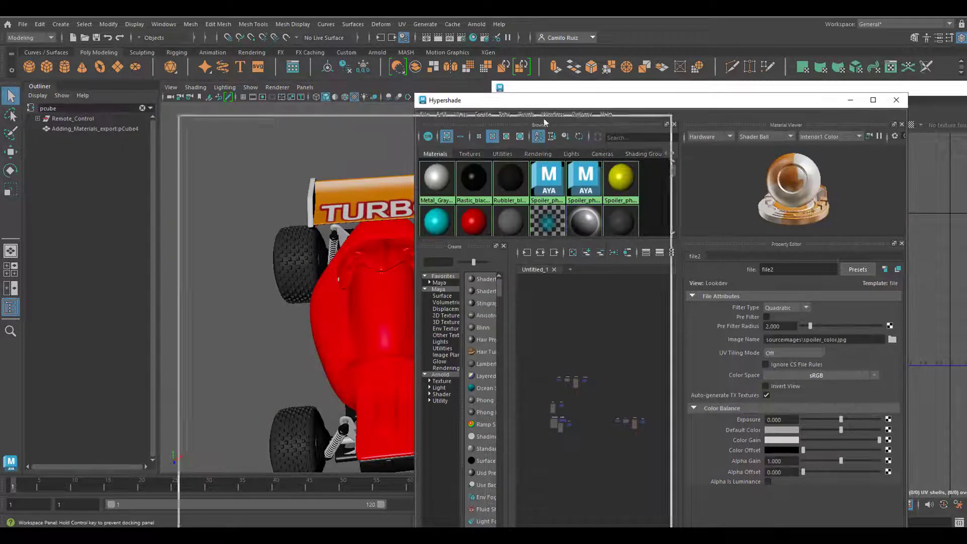
left_click_drag(654, 100, 25, 412)
- Select the spoiler's textured side plate and create automatic UV mapping for it
left_click(322, 192)
left_click_drag(321, 191, 381, 164, "alt")
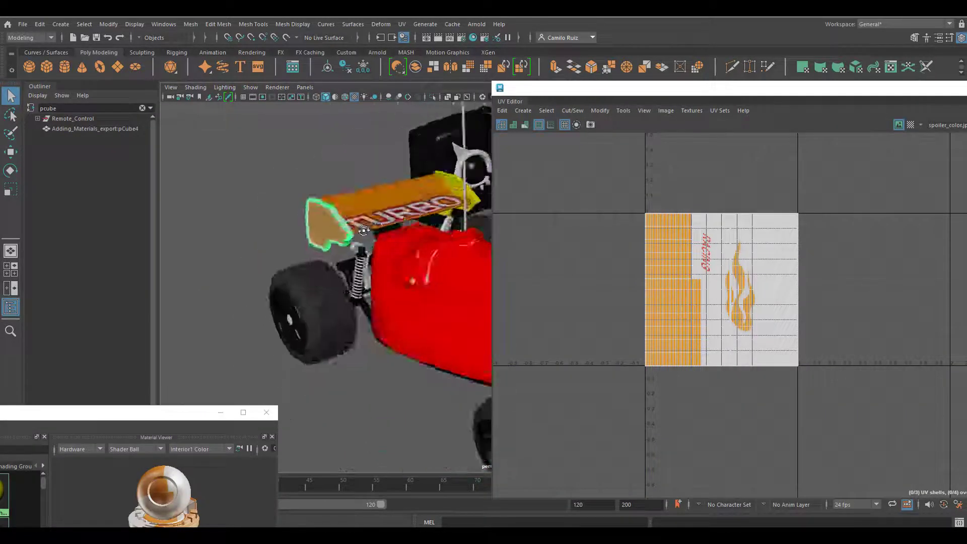
middle_click_drag(380, 164, 421, 263, "alt")
scroll(421, 263, "up", 4)
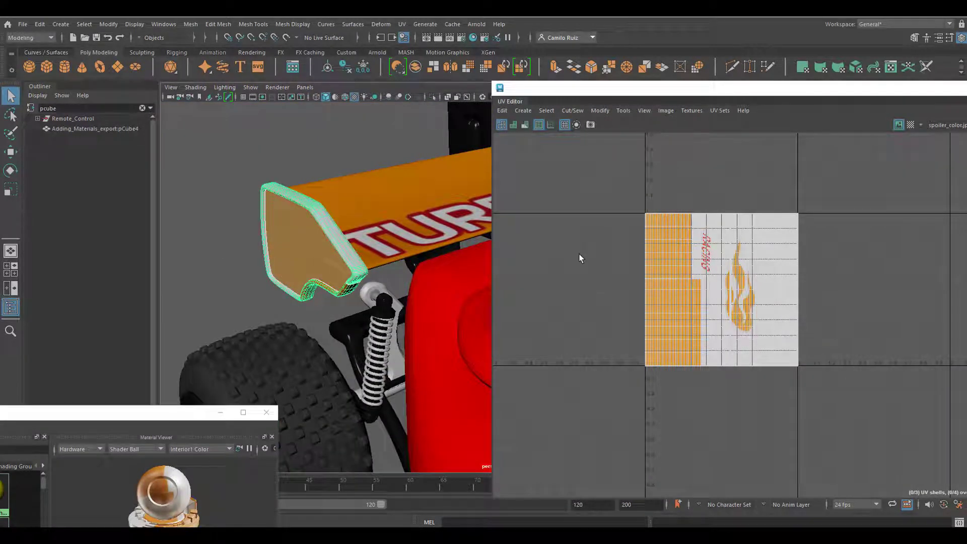
left_click(523, 111)
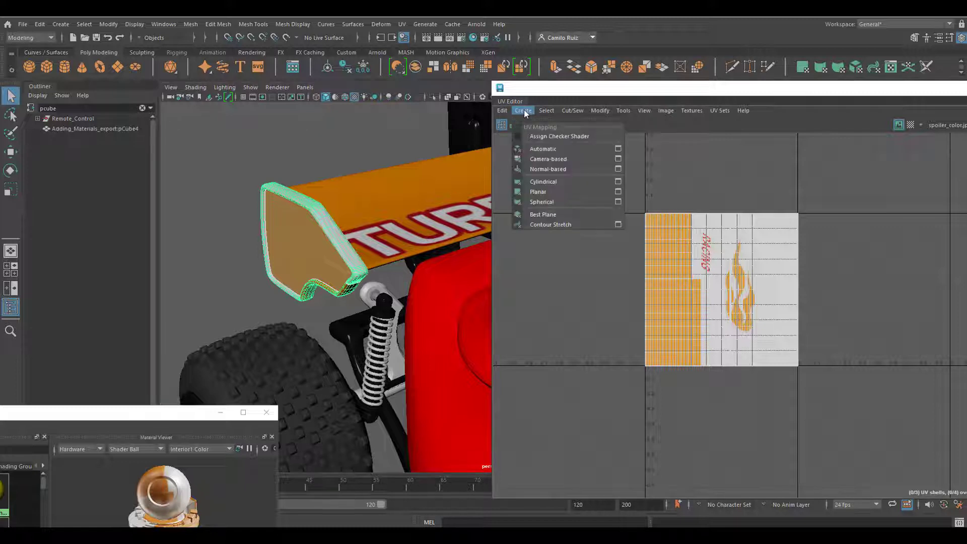
left_click(608, 150)
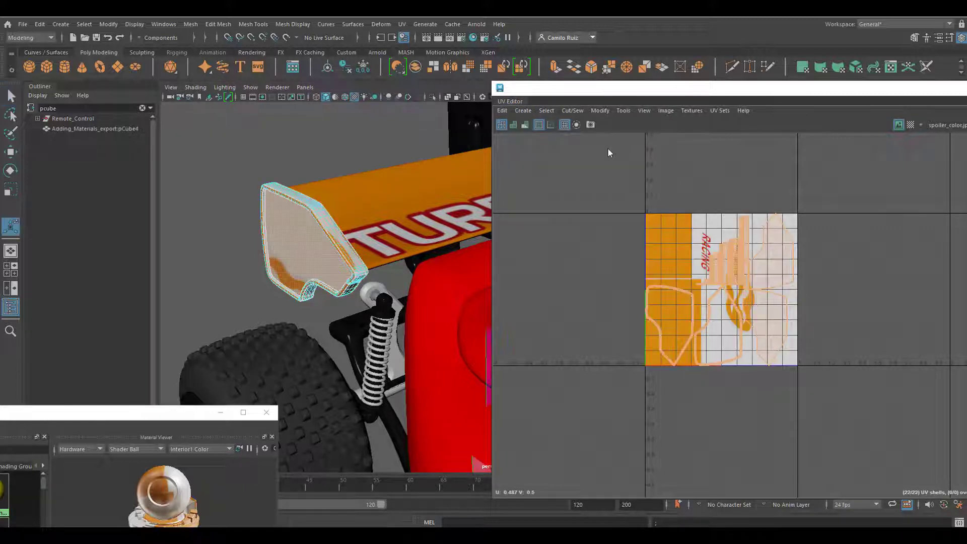
- Select the UV shell of the side plate's outer face and move it outside the texture tile, in the positive U direction
left_click(747, 309)
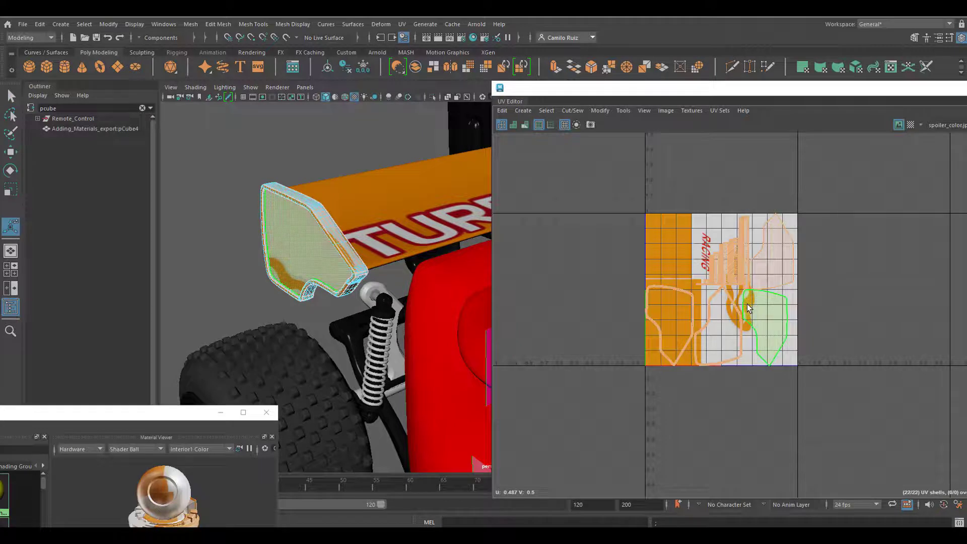
scroll(750, 302, "up", 3)
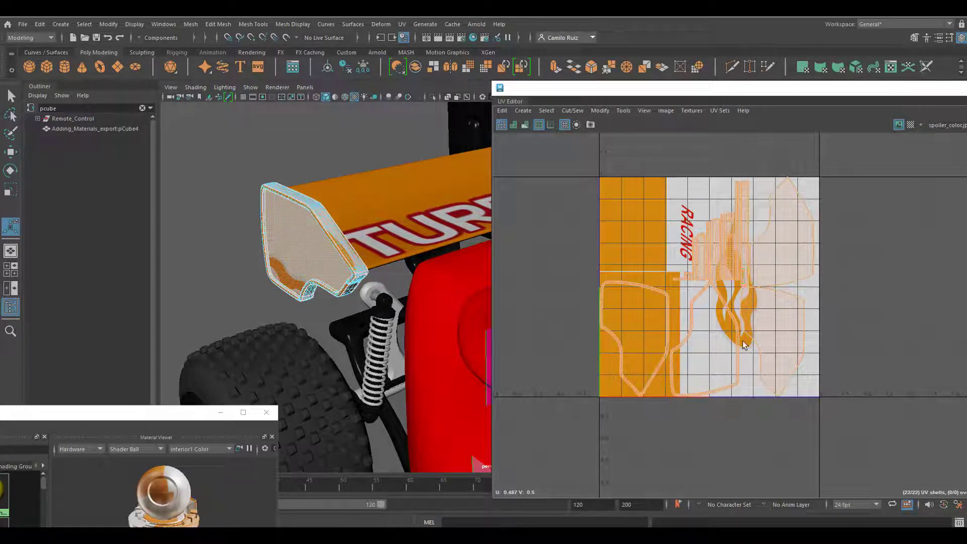
left_click(776, 364)
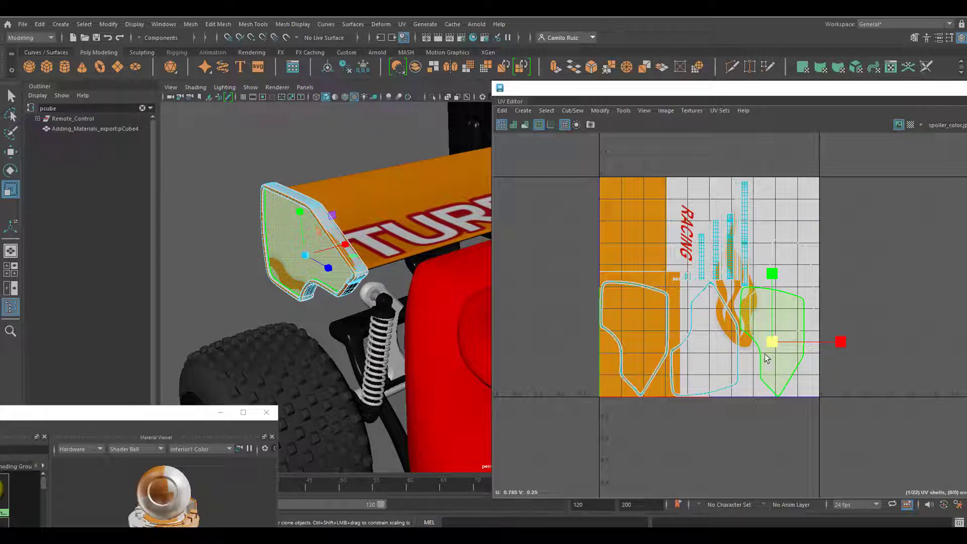
key("q")
left_click(592, 297)
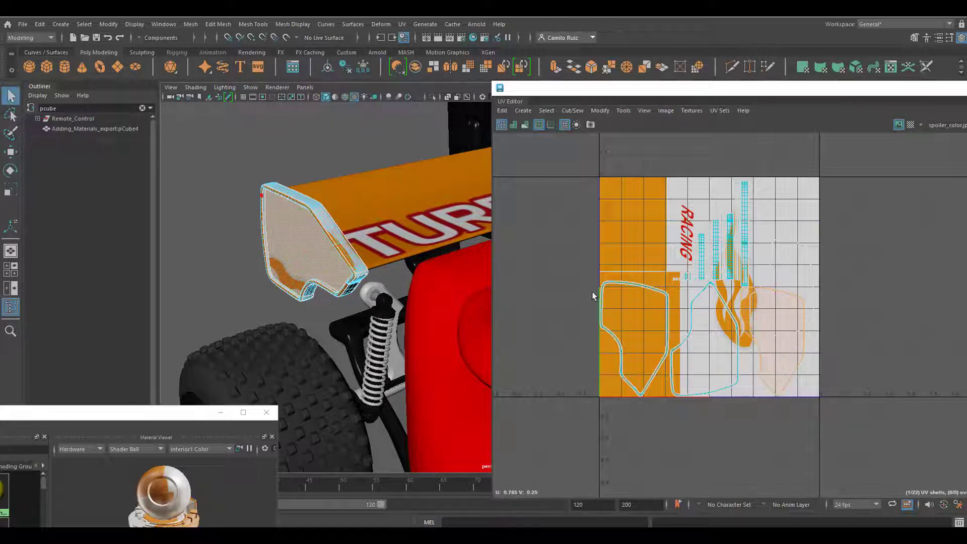
key("w")
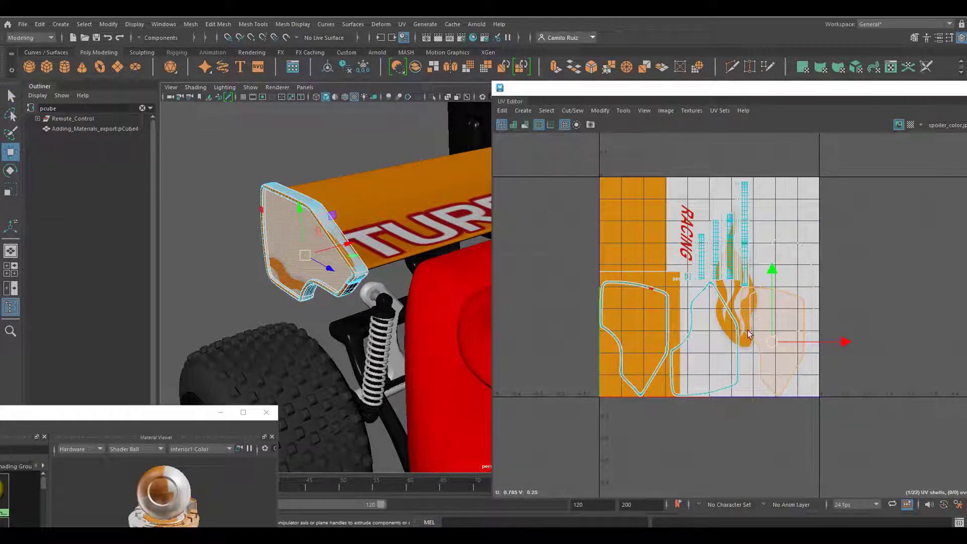
left_click_drag(816, 342, 921, 342)
- Scale down all the remaining side plate UV shells together and place them inside the texture's solid orange area
left_click_drag(579, 151, 822, 408)
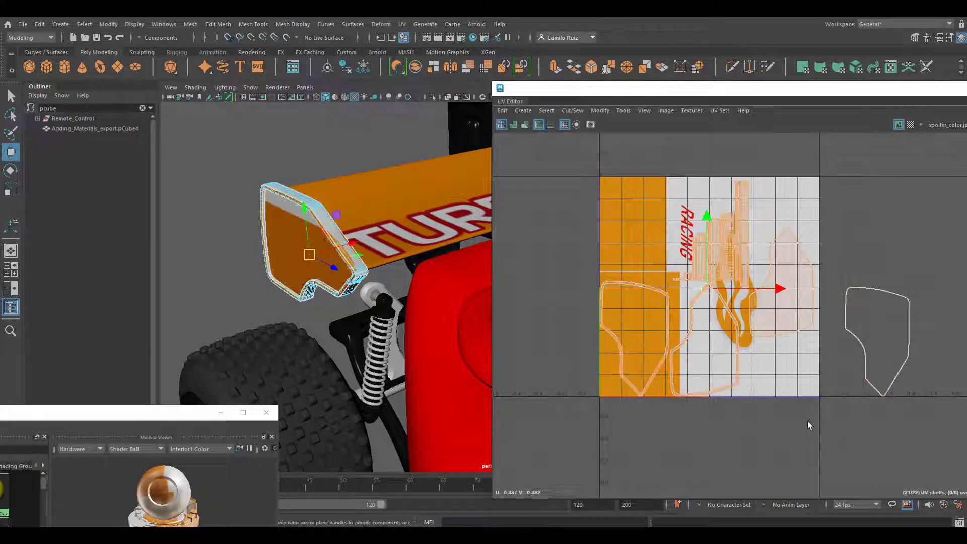
left_click(10, 190)
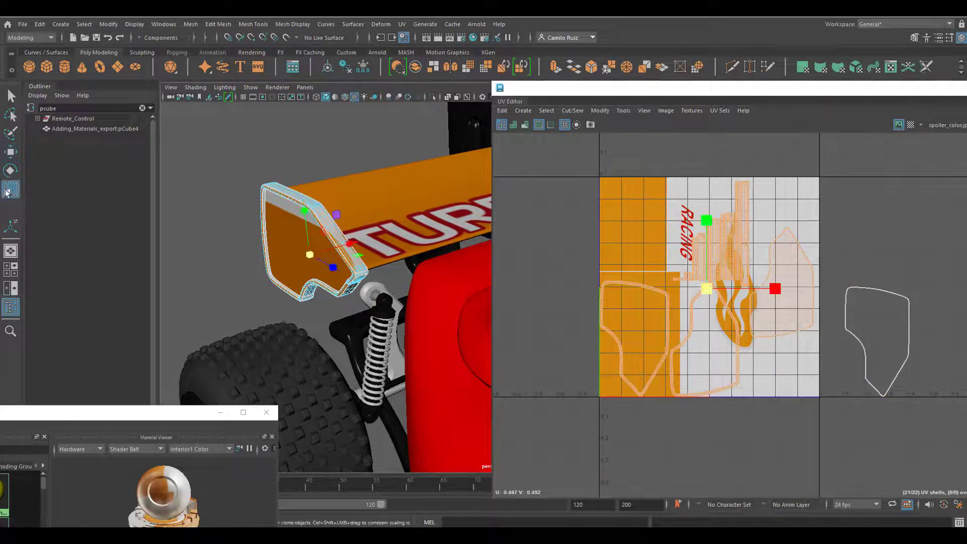
left_click_drag(705, 289, 656, 296)
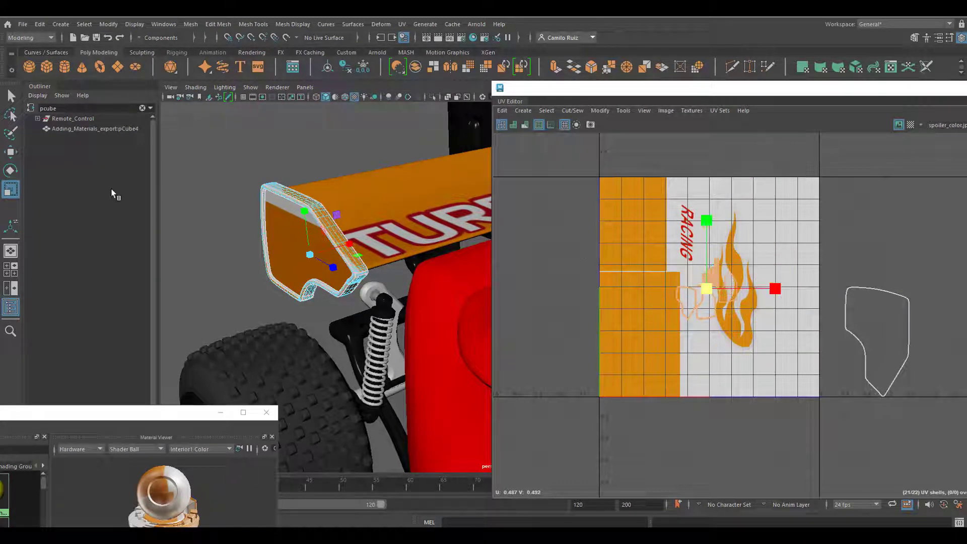
left_click(11, 153)
left_click_drag(787, 295, 709, 297)
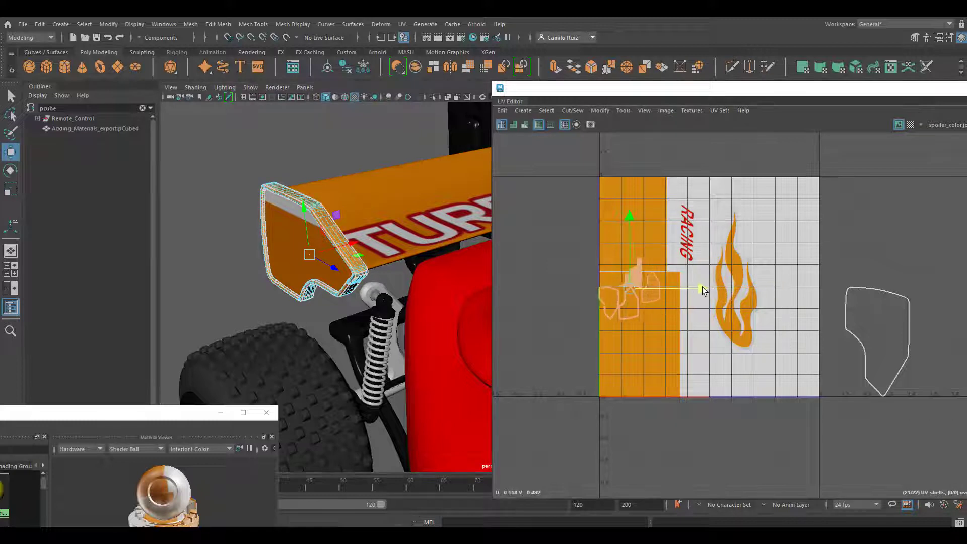
left_click_drag(632, 218, 636, 258)
- Move the outer face's UV shell back onto the texture and enlarge it to cover the RACING lettering and the flame
left_click(874, 312)
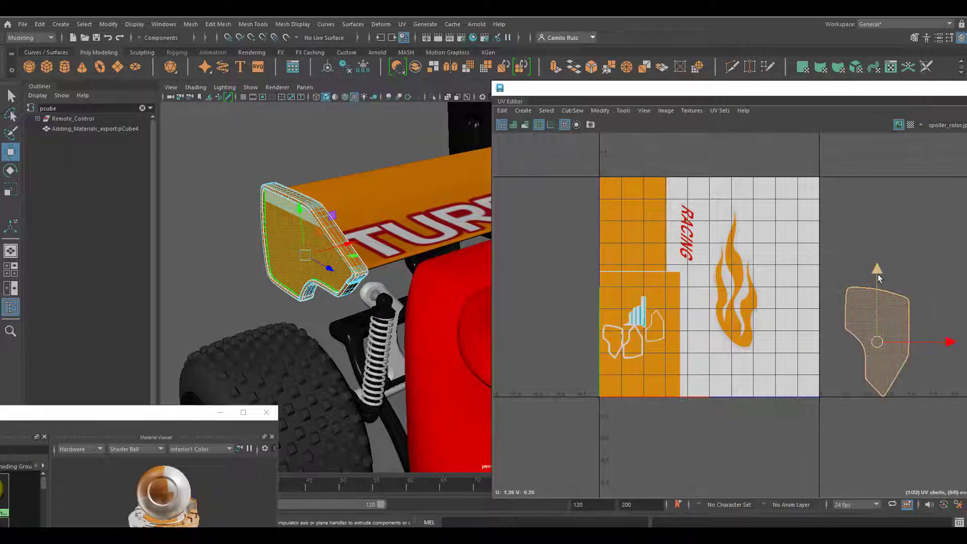
left_click_drag(877, 272, 876, 181)
left_click_drag(957, 260, 793, 267)
left_click(10, 190)
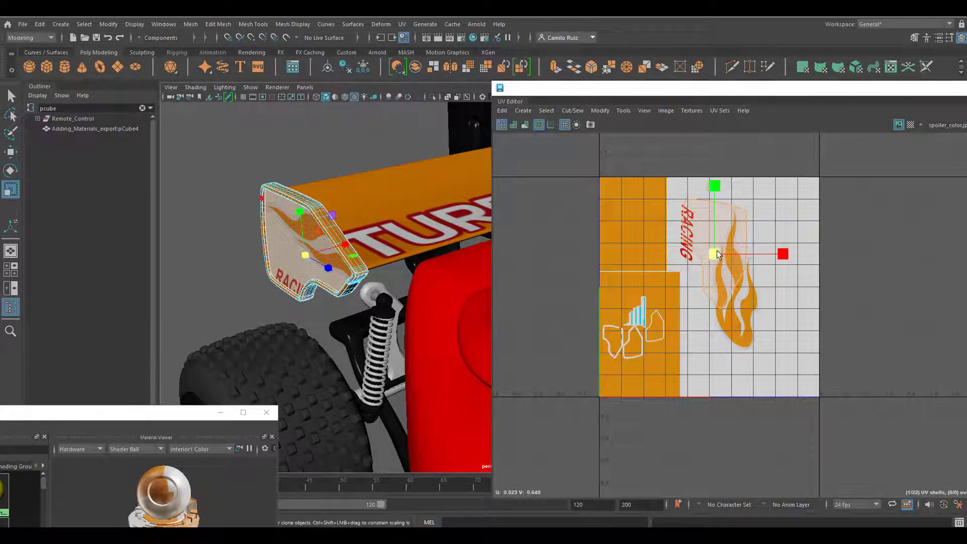
left_click_drag(715, 255, 721, 285)
key("w")
key("r")
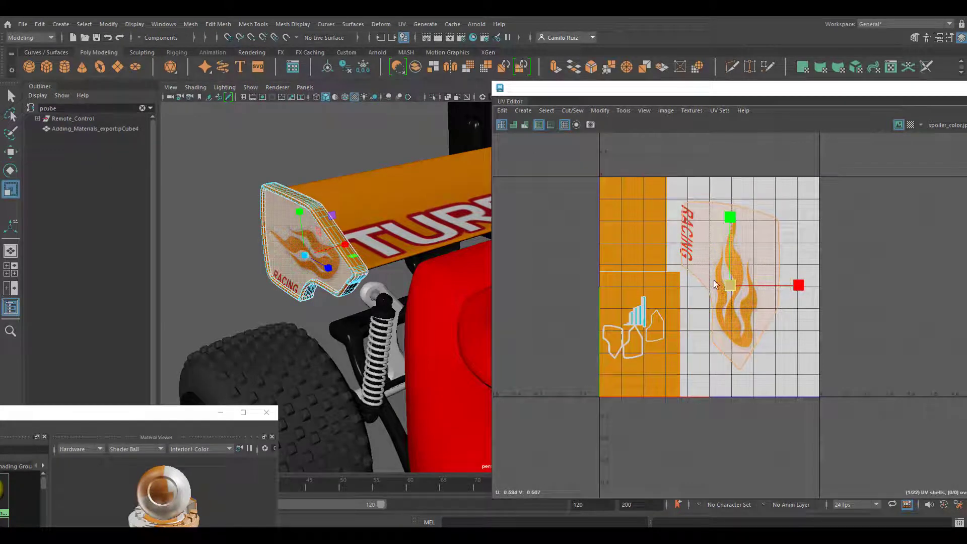
- Fine-tune the outer face shell's position and scale so RACING and the flame both fit inside the side plate
left_click(6, 155)
left_click_drag(801, 285, 797, 284)
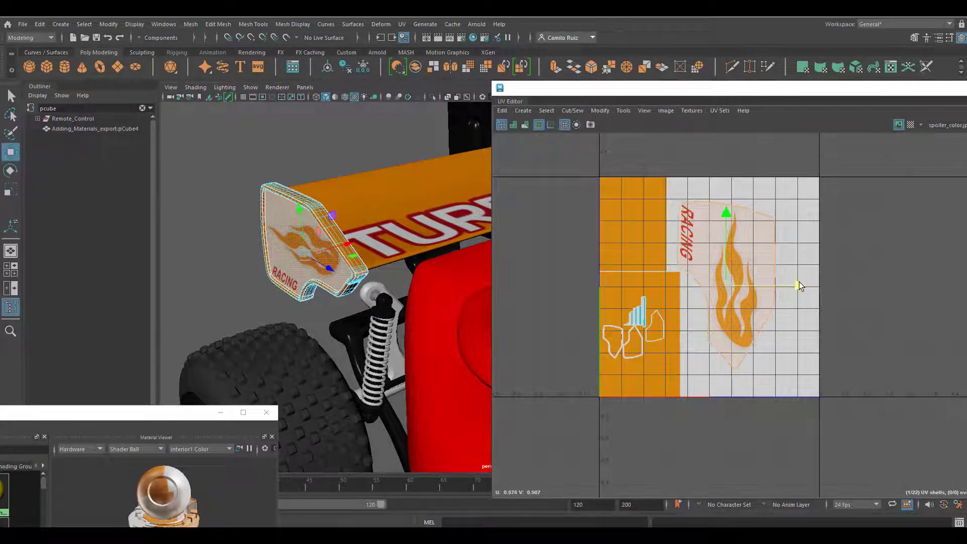
left_click(11, 189)
left_click_drag(726, 285, 736, 284)
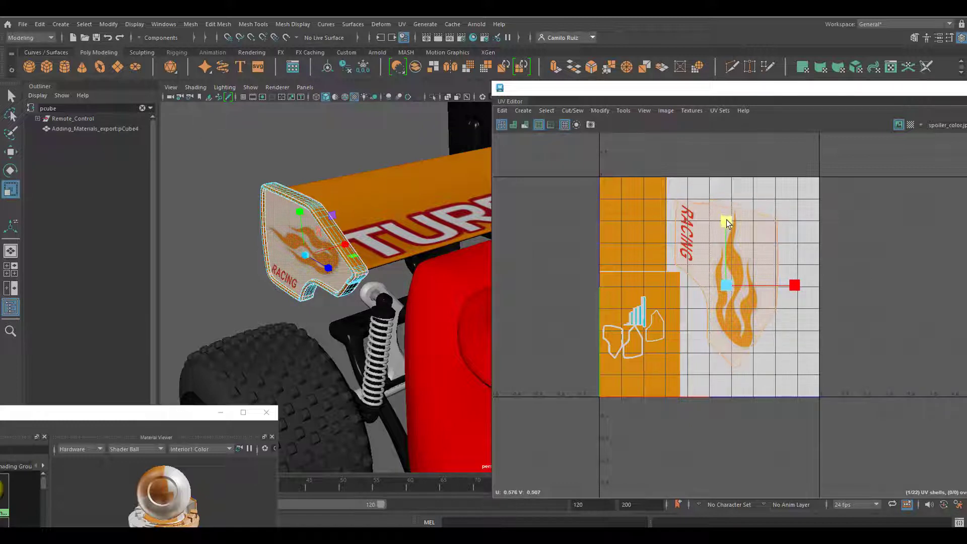
key("w")
left_click_drag(726, 206, 727, 202)
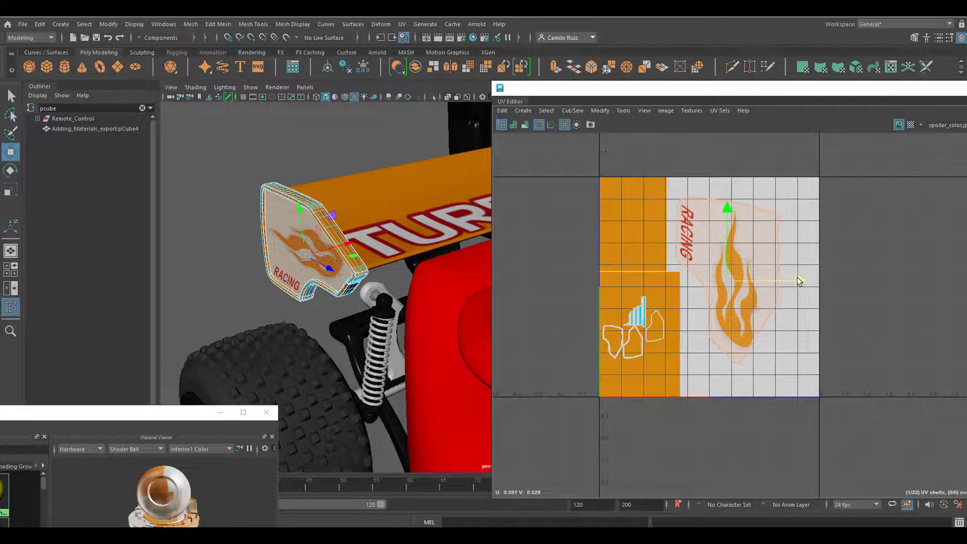
- Nudge the UVs at the outer face shell's lower tip slightly in the positive U direction and clear the selection
right_click_drag(761, 335, 790, 354)
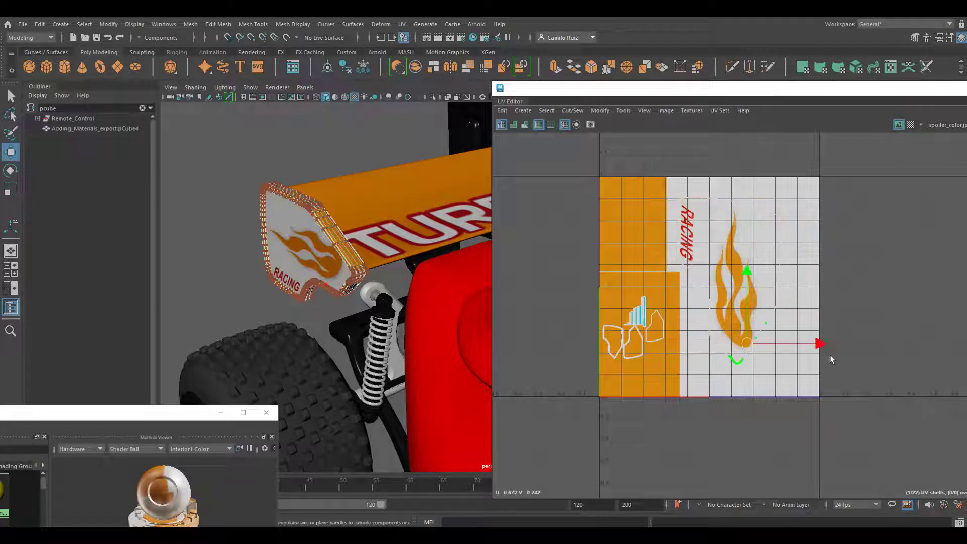
left_click_drag(824, 344, 826, 344)
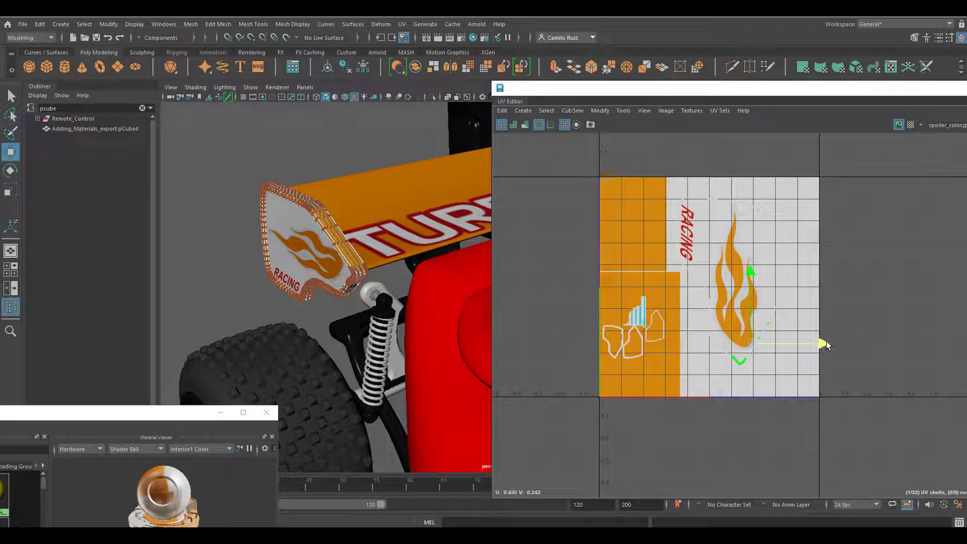
left_click(798, 313)
left_click(370, 182)
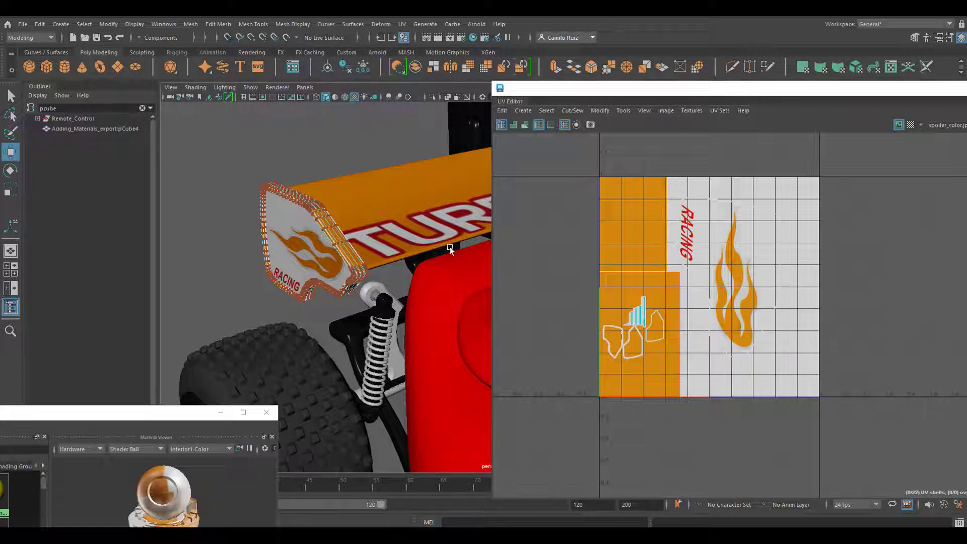
- Connect a file texture using spoiler_color_b.jpg to the Color of the opposite side plate's Spoiler_phong_A3 material
double_click(325, 192)
left_click_drag(325, 193, 325, 272, "alt")
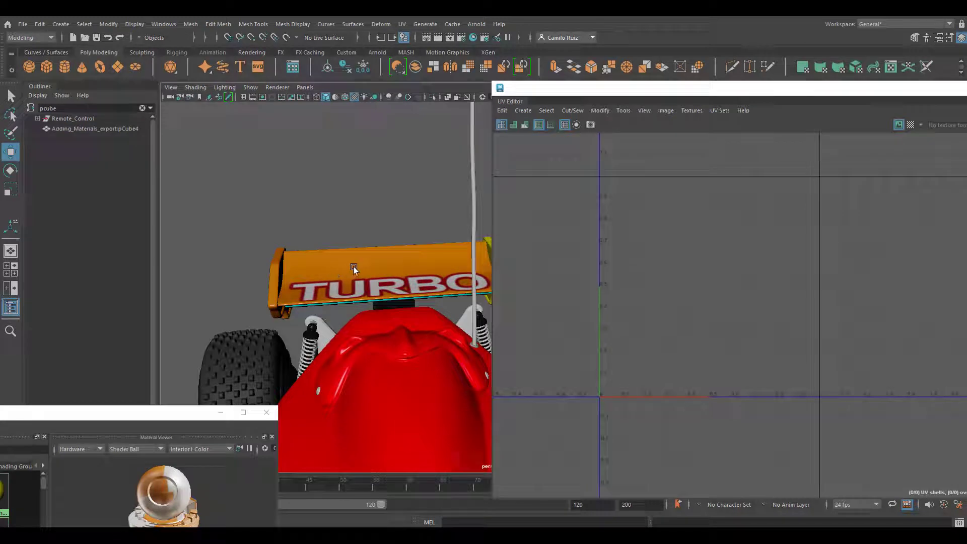
left_click_drag(380, 261, 407, 290, "alt")
left_click(292, 330)
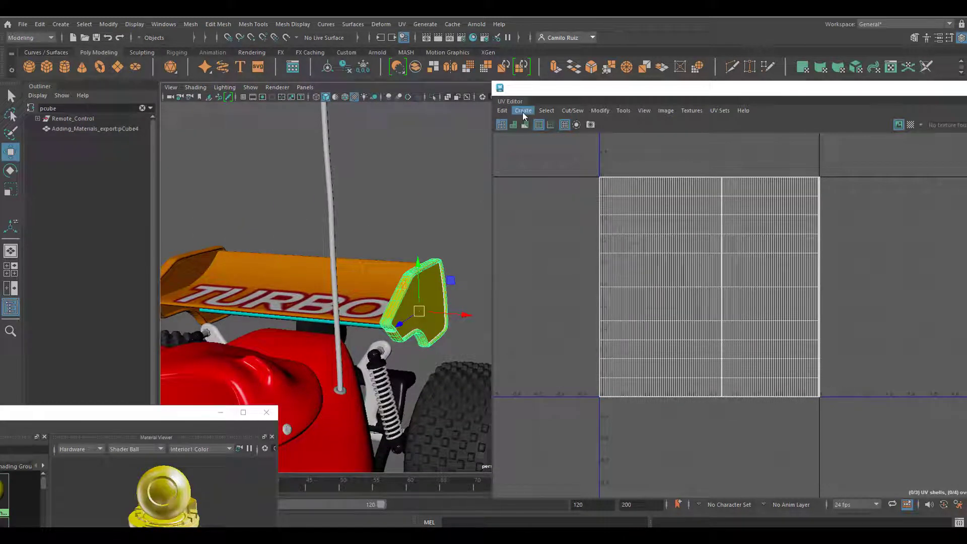
left_click(473, 38)
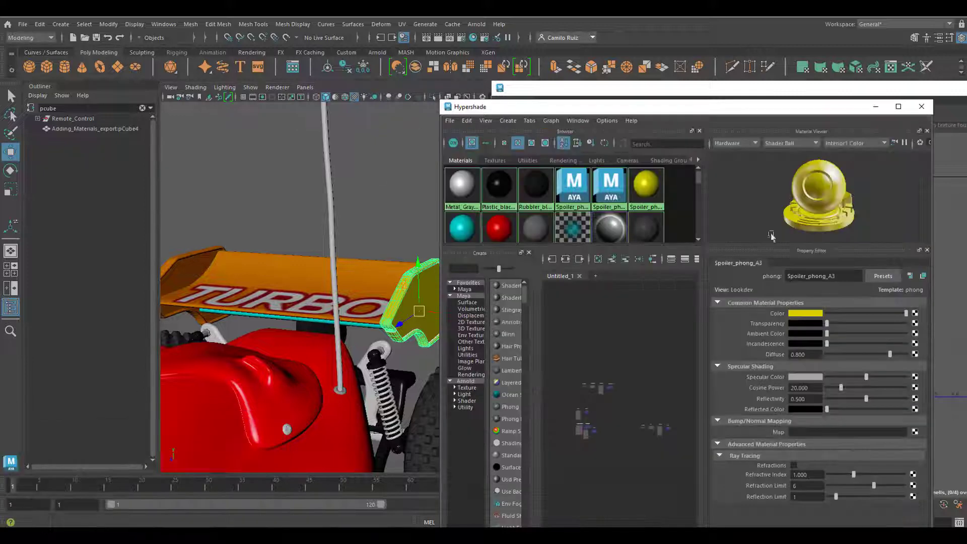
left_click(915, 313)
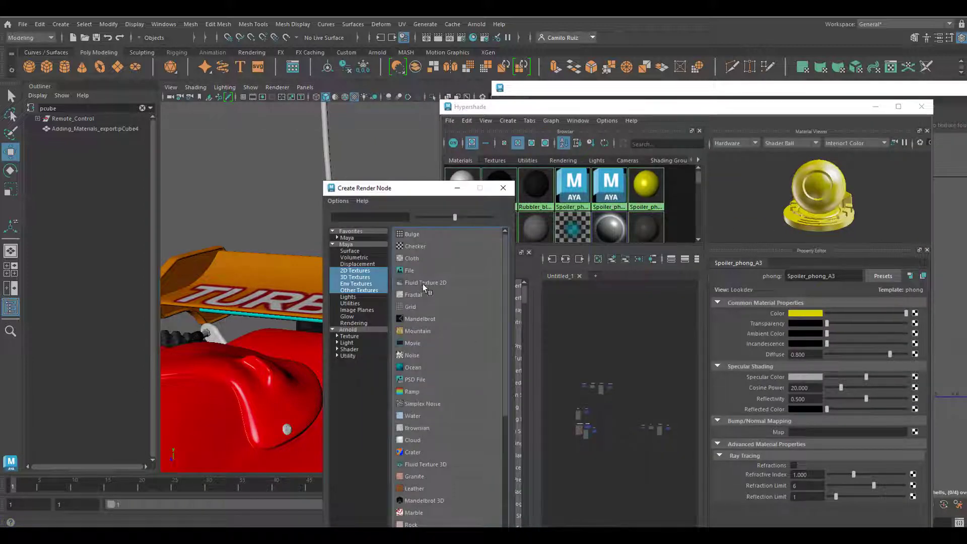
left_click(409, 269)
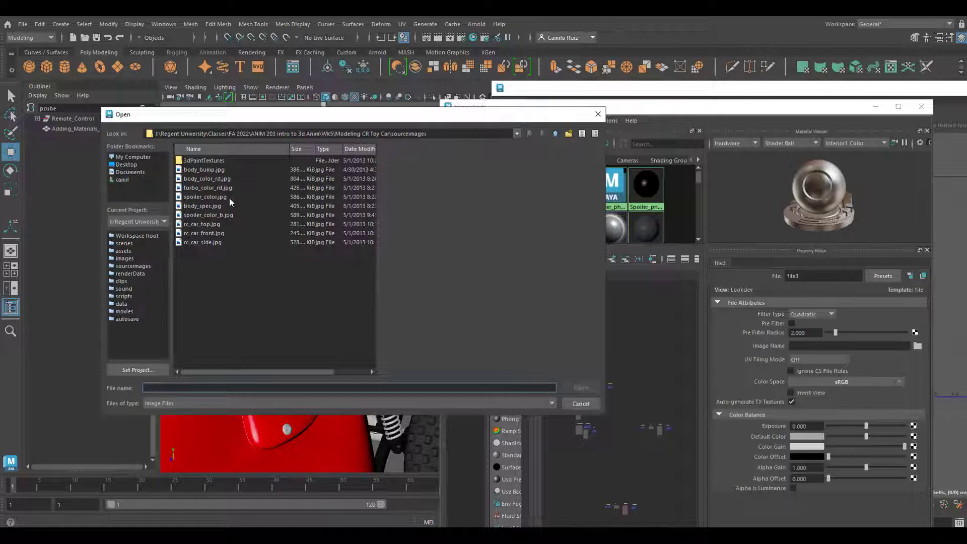
double_click(228, 215)
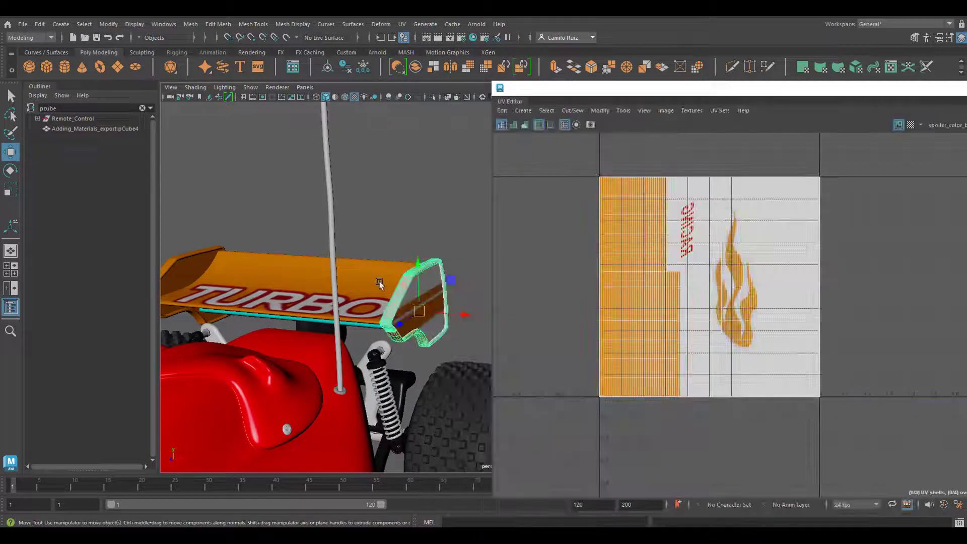
- Create an automatic UV mapping for the opposite side plate
left_click_drag(380, 284, 357, 293, "alt")
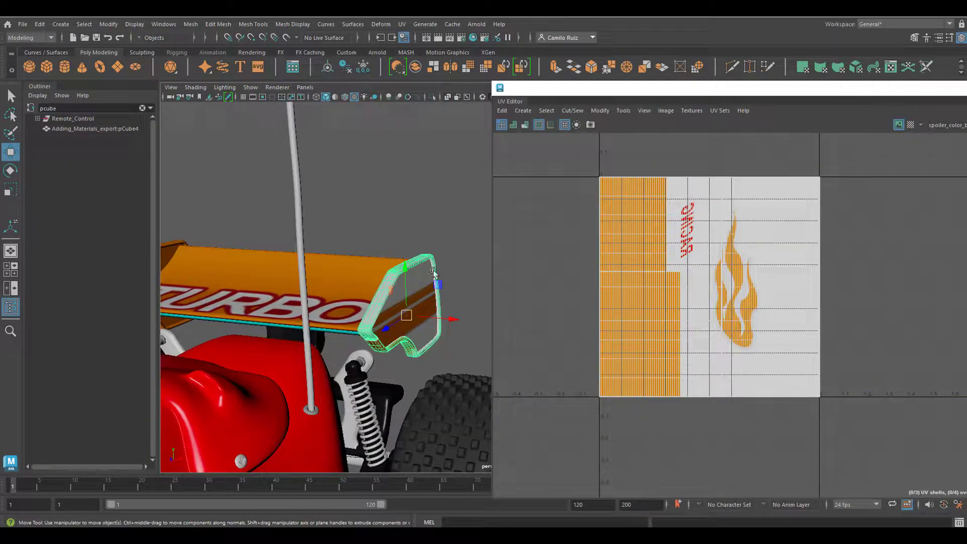
left_click(523, 111)
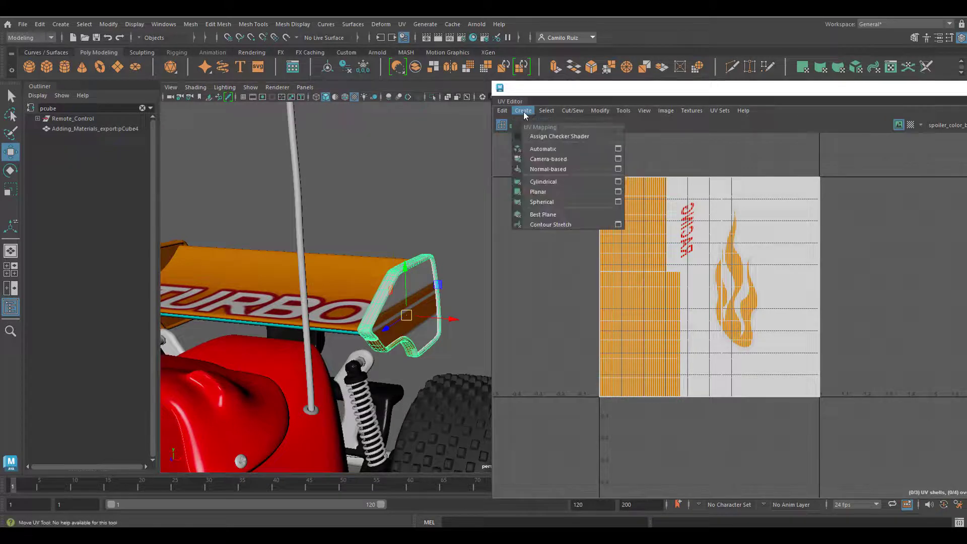
left_click(553, 154)
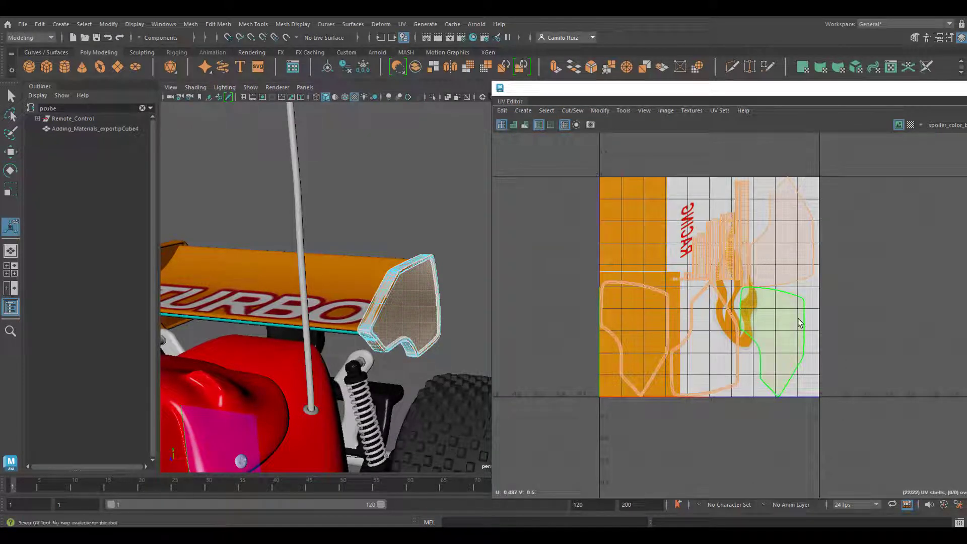
- Isolate the UV shell of this plate's outer face and move it in positive U, clear of the texture
left_click(799, 319)
left_click(419, 291)
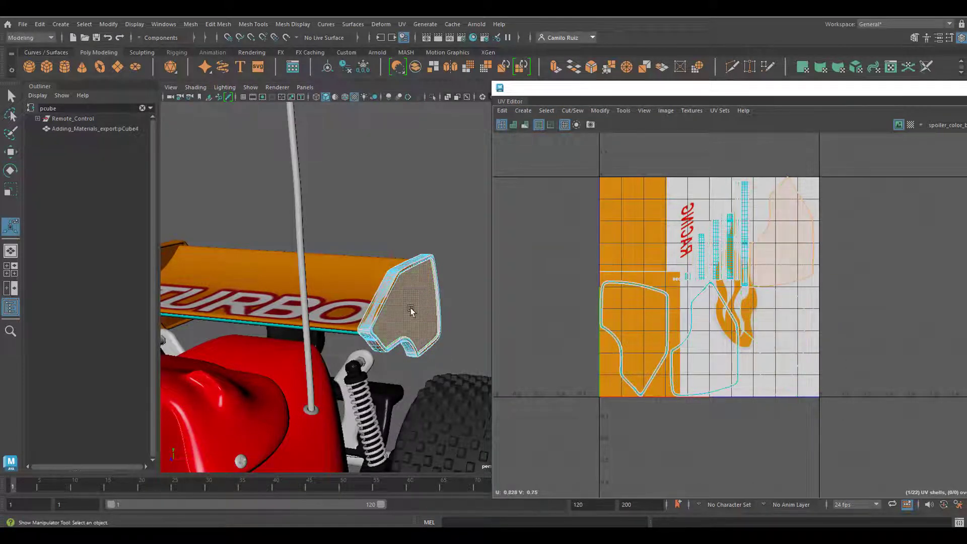
key("w")
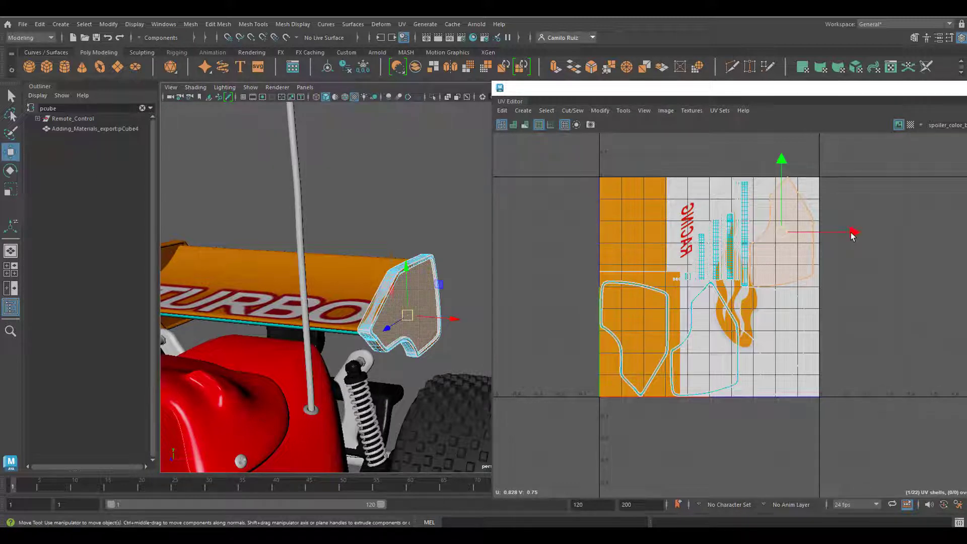
left_click_drag(851, 235, 966, 234)
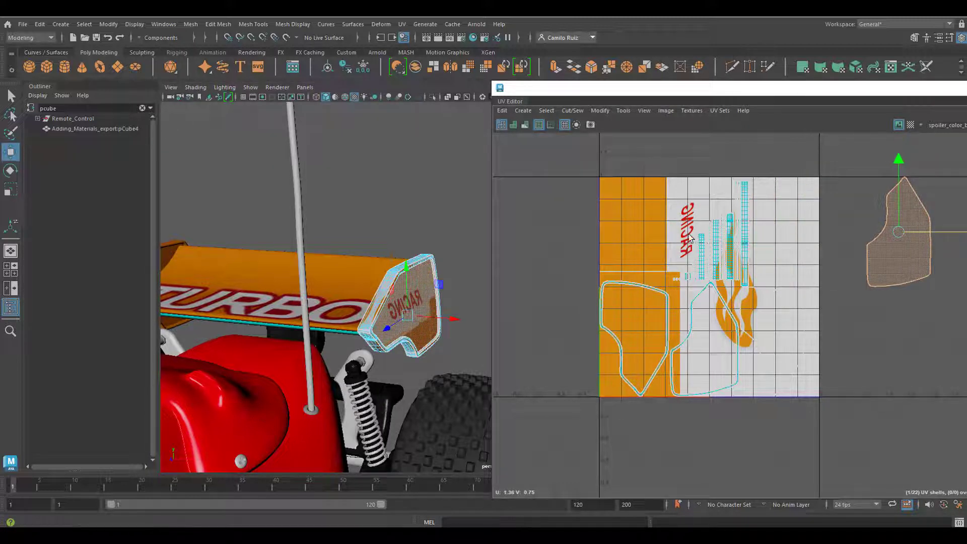
- Scale down all the remaining UV shells of this plate together and place them inside the texture's solid orange area
left_click_drag(579, 139, 847, 474)
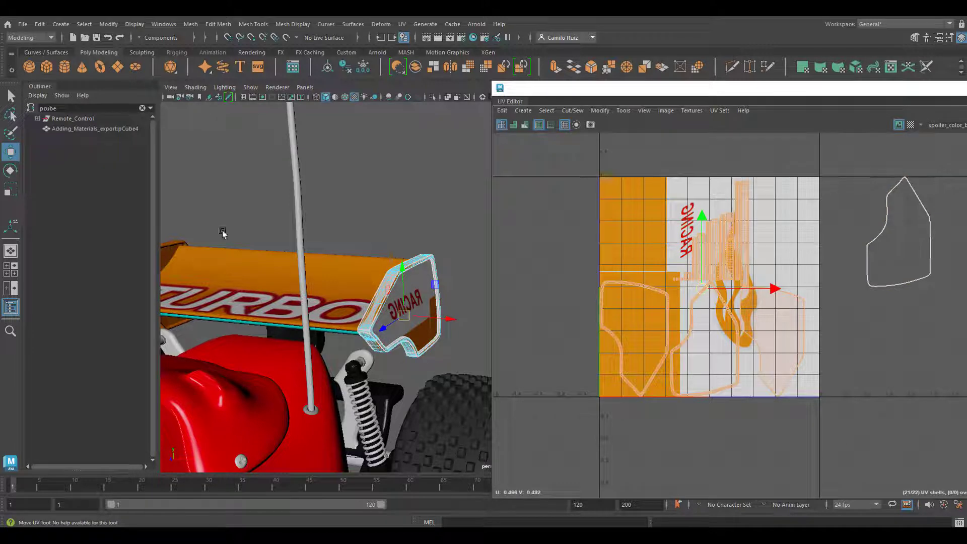
left_click(10, 190)
left_click_drag(702, 286, 670, 284)
key("w")
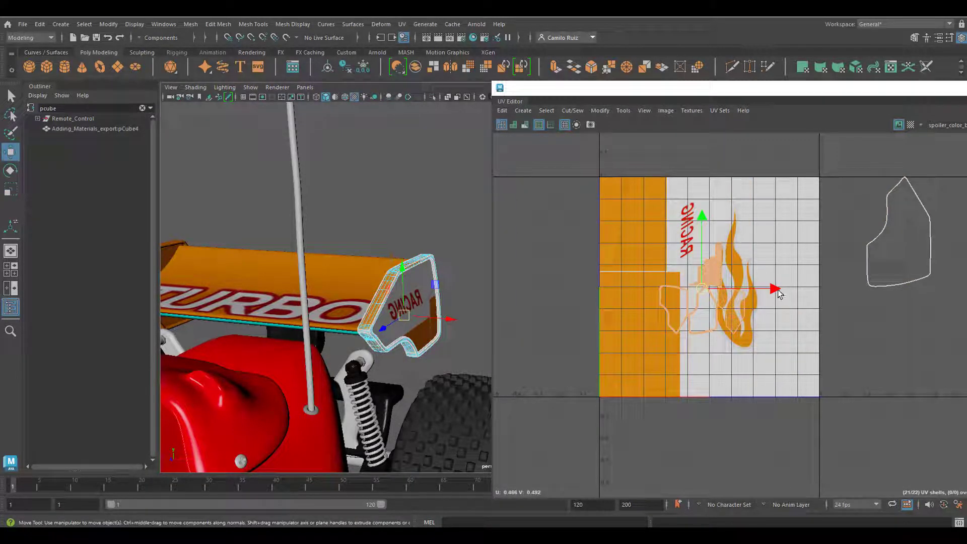
left_click_drag(778, 293, 713, 289)
left_click_drag(639, 240, 639, 261)
left_click(10, 189)
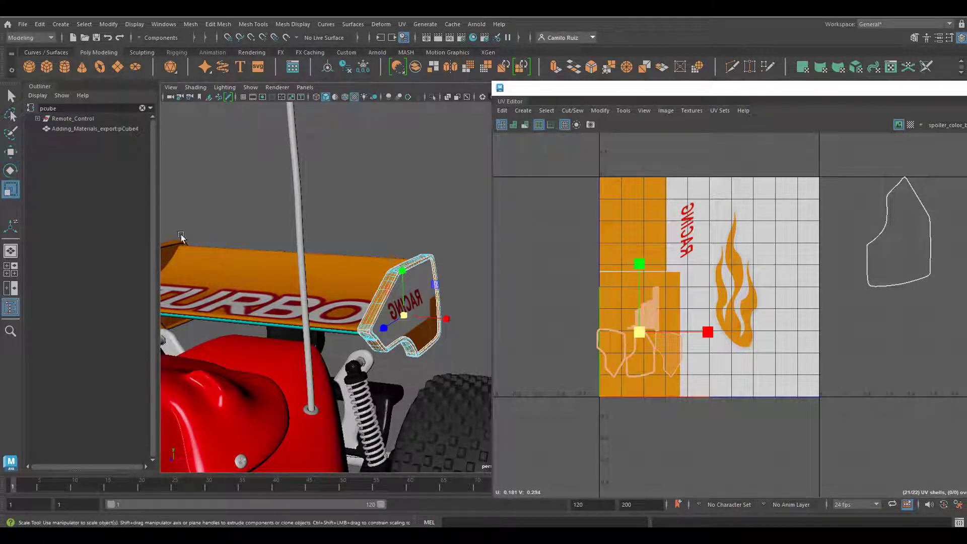
left_click(761, 267)
- Bring this plate's outer face UV shell back onto the texture over the RACING lettering and enlarge it
left_click(899, 244)
left_click(10, 152)
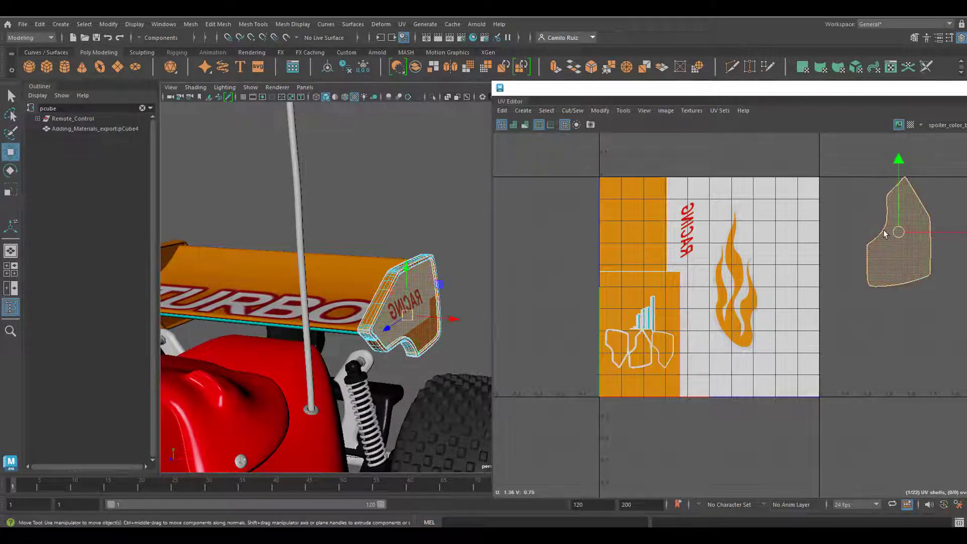
left_click_drag(926, 232, 723, 247)
left_click_drag(698, 194, 699, 210)
left_click_drag(746, 248, 736, 247)
mouse_move(689, 177)
left_mouse_down()
mouse_move(667, 118)
mouse_move(679, 215)
mouse_move(680, 190)
left_mouse_up()
mouse_move(763, 259)
left_mouse_down()
mouse_move(794, 263)
mouse_move(781, 259)
left_mouse_up()
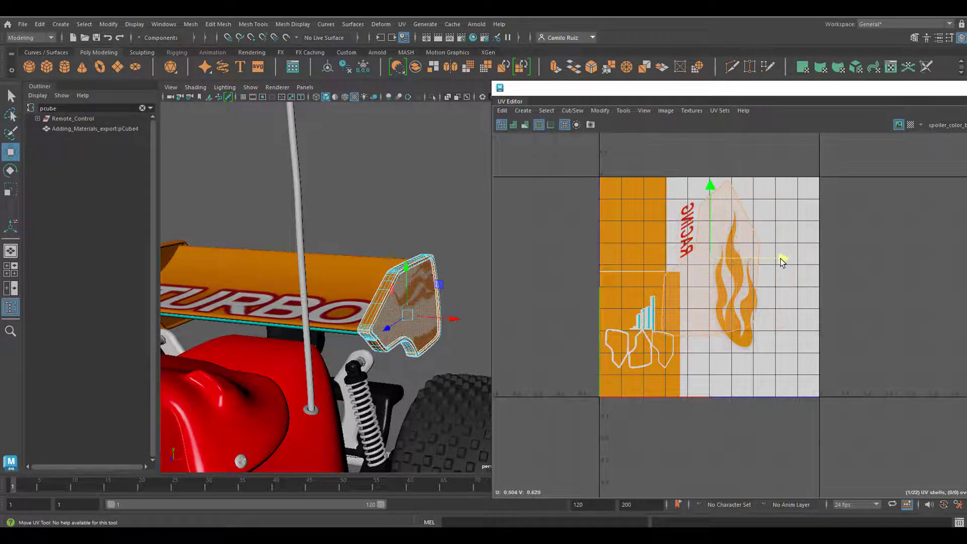
key("ctrl+z")
key("ctrl+z")
key("ctrl+z")
key("ctrl+z")
key("ctrl+z")
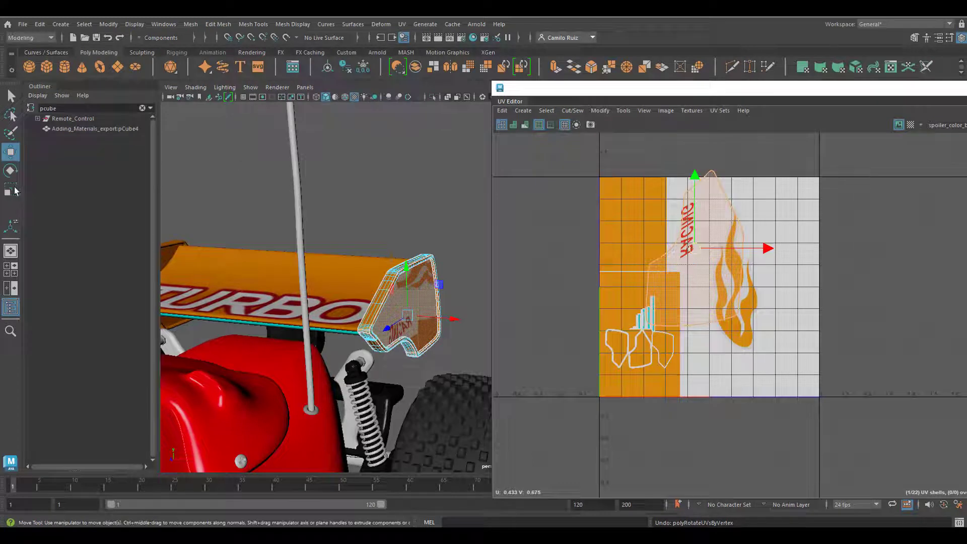
- Enlarge the outer face's UV shell slightly, then rotate it twice by 90 degrees and flip it to correct the lettering
left_click(11, 190)
left_click_drag(699, 248, 732, 239)
left_click(600, 110)
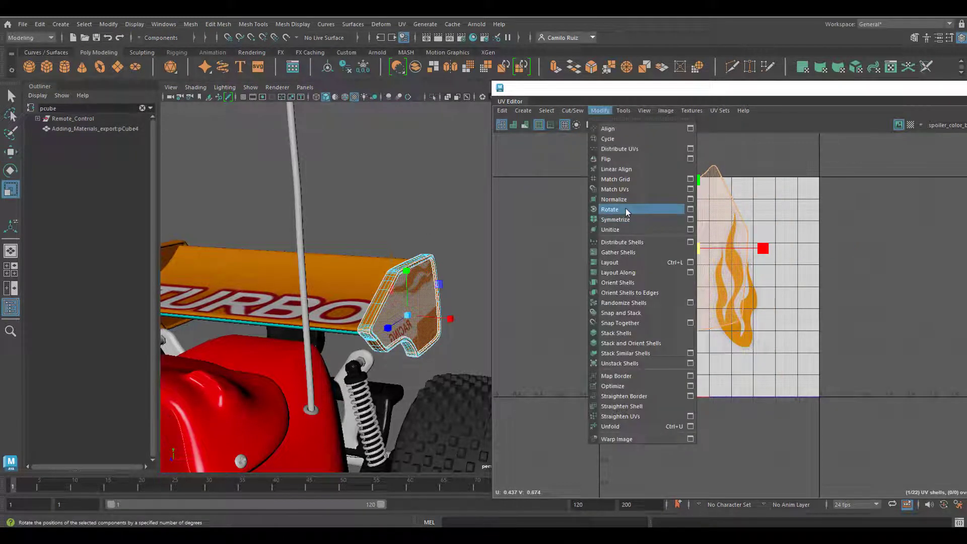
left_click(625, 207)
left_click(600, 111)
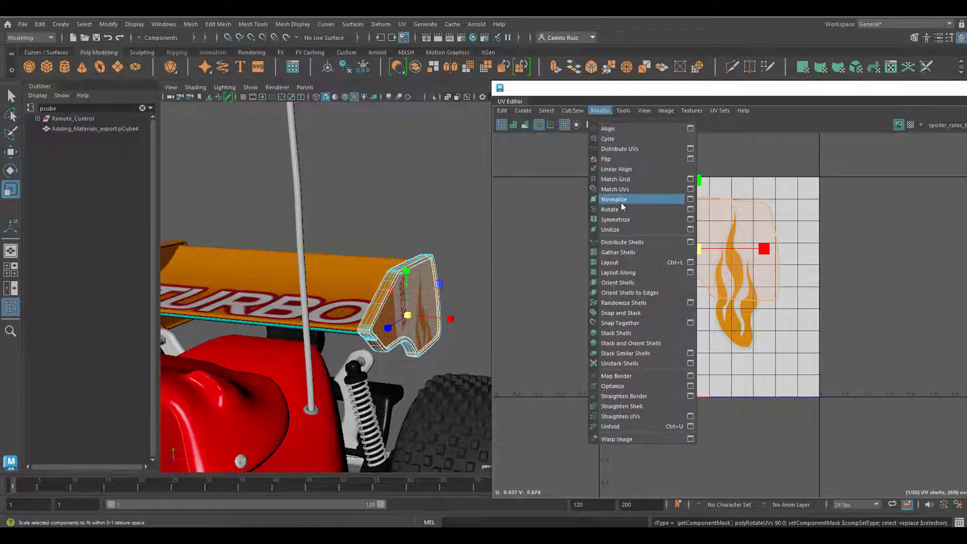
left_click(622, 207)
left_click(600, 111)
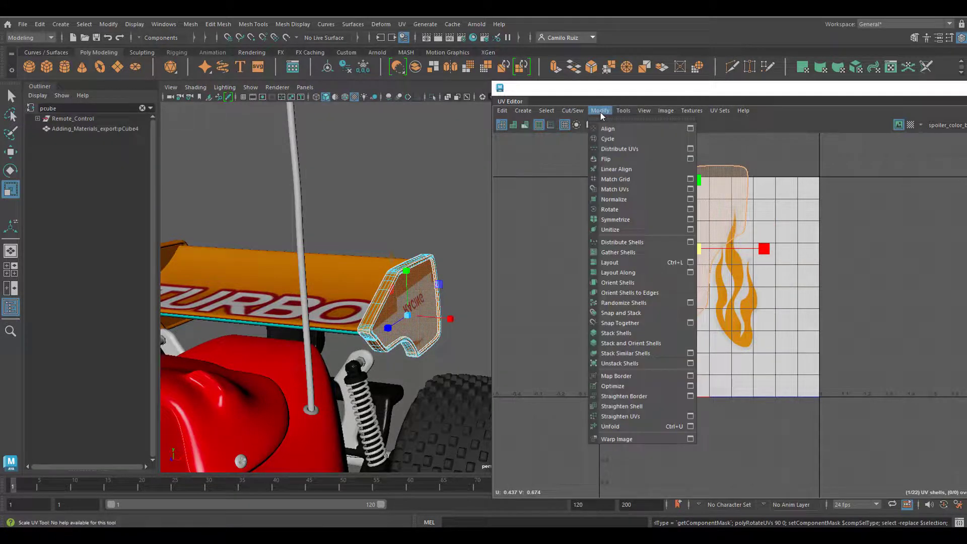
left_click(615, 160)
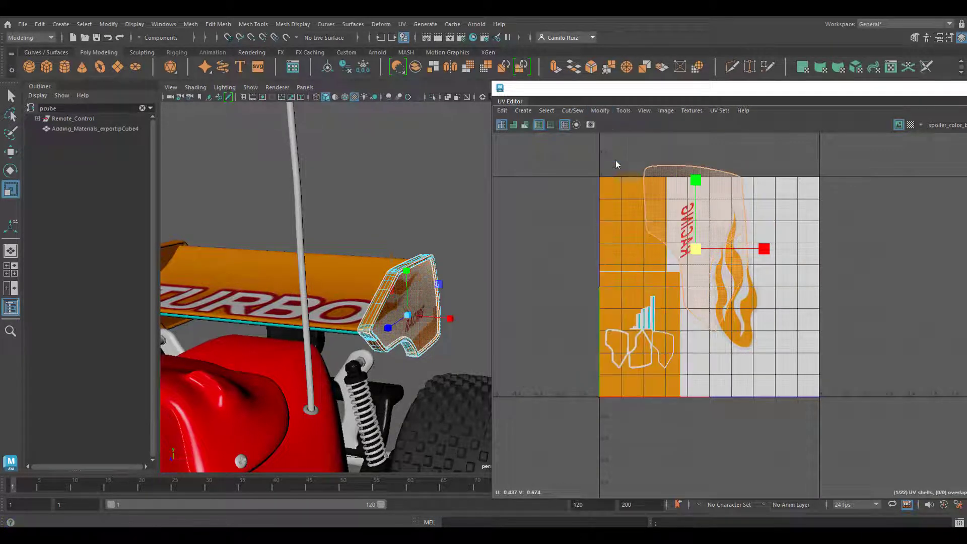
- Shrink the flipped outer face shell slightly and move it over the flame and the RACING lettering
left_click_drag(698, 252, 690, 253)
left_click(9, 150)
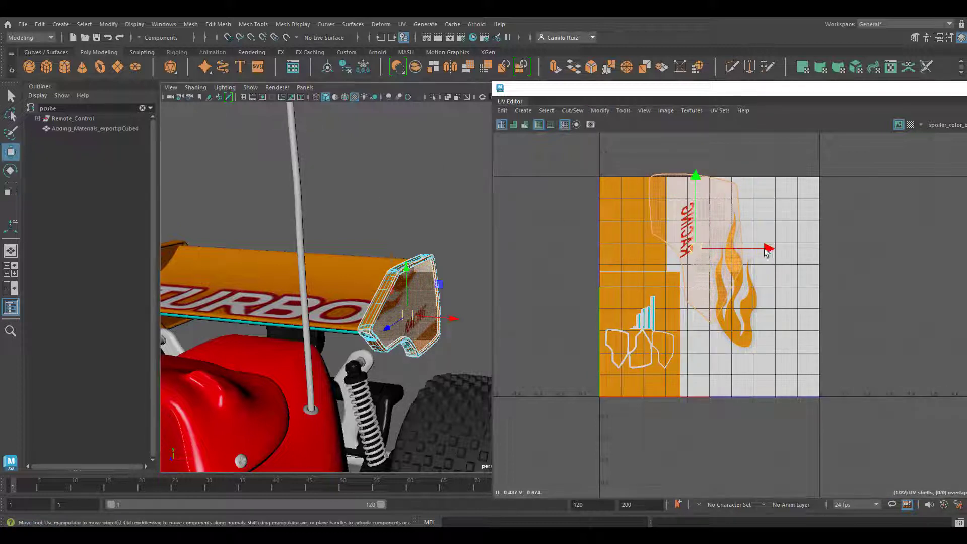
left_click_drag(765, 250, 785, 251)
left_click_drag(713, 181, 714, 207)
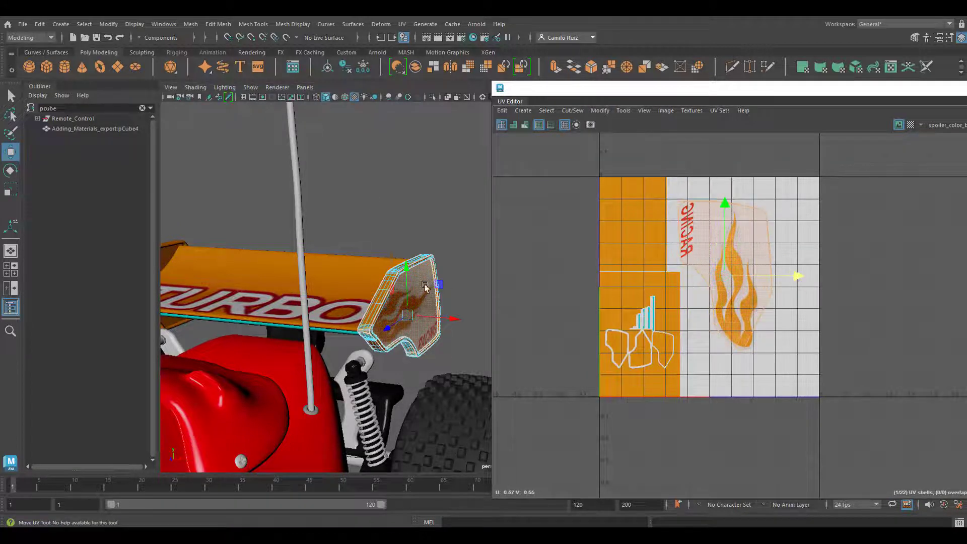
- Fine-tune the outer face shell's scale so the whole flame and RACING fit inside the side plate
key("r")
mouse_move(725, 276)
left_mouse_down()
mouse_move(736, 273)
mouse_move(726, 273)
left_mouse_up()
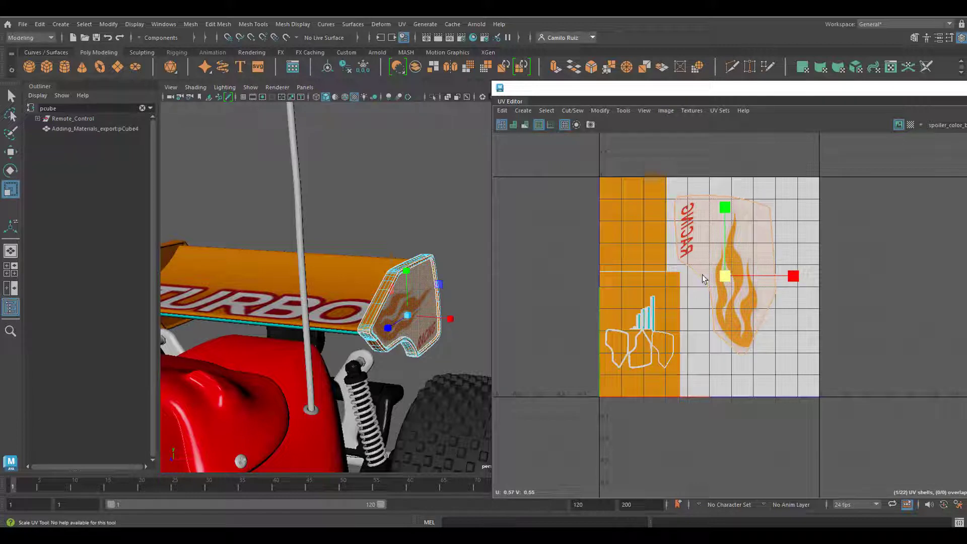
left_click_drag(364, 267, 254, 271, "alt")
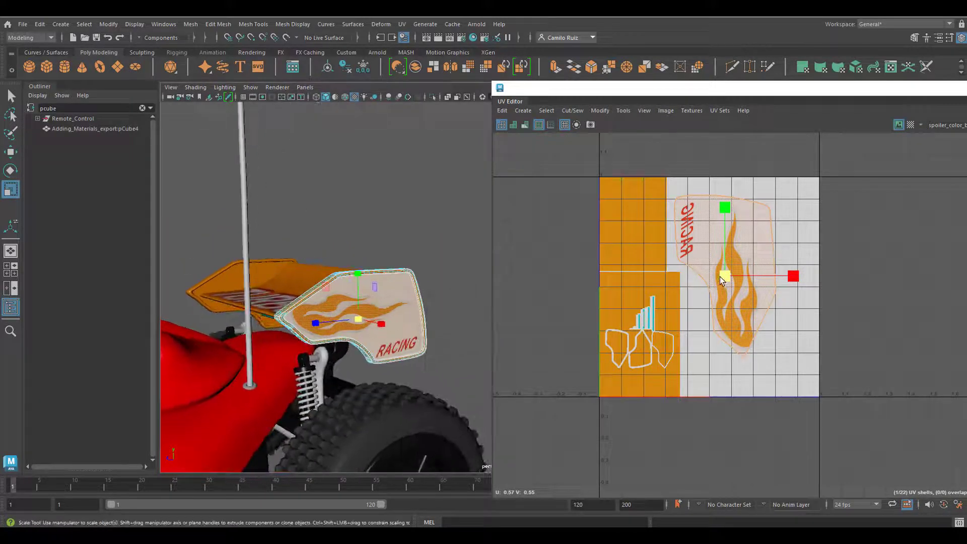
left_click_drag(727, 274, 731, 274)
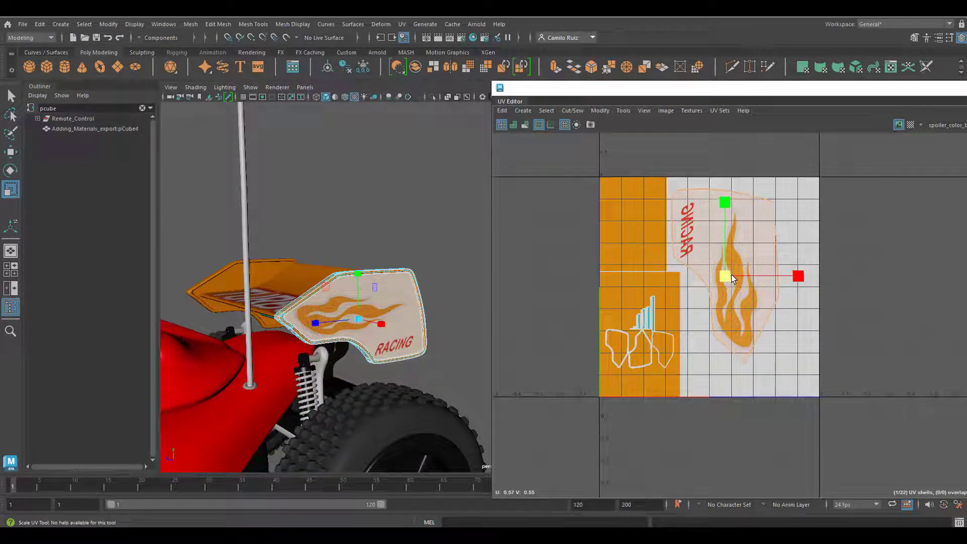
left_click_drag(727, 208, 728, 211)
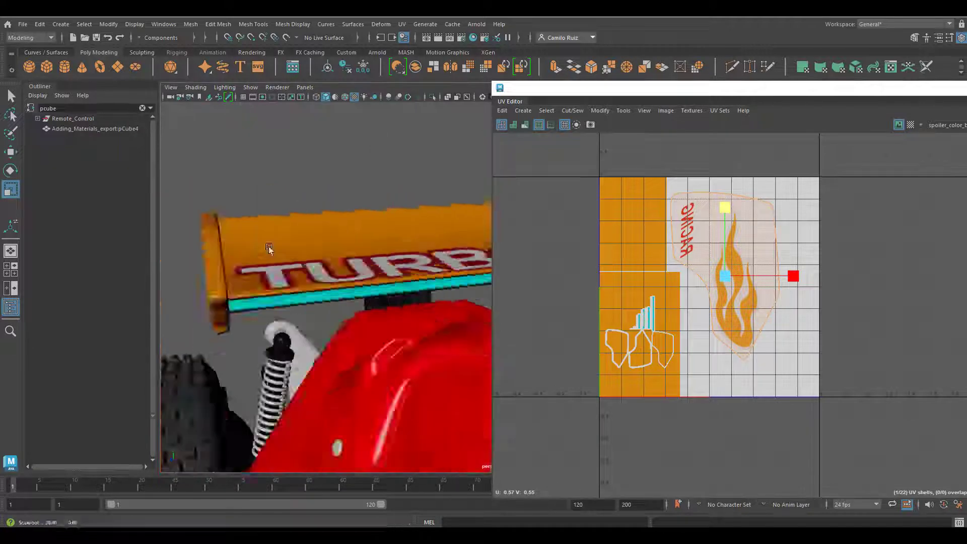
- Leave UV component editing, put the UV Editor away and examine the textured spoiler and side plates from several angles
left_click_drag(268, 247, 237, 248, "alt")
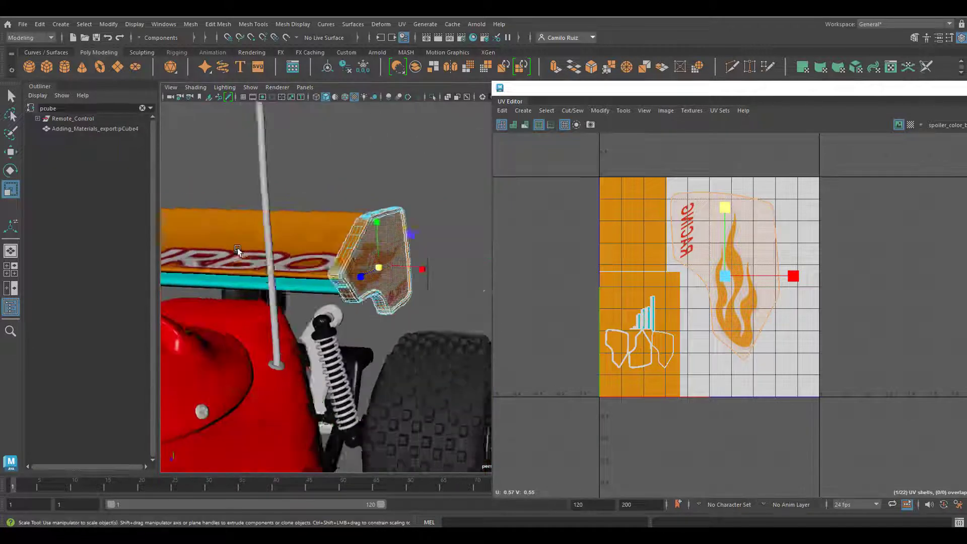
left_click(395, 179)
left_click_drag(394, 180, 326, 281, "alt")
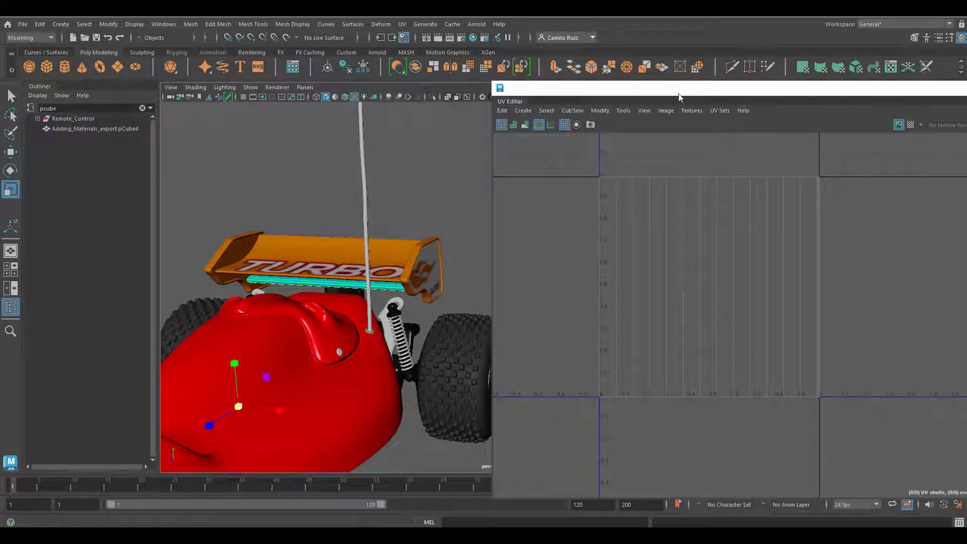
left_click_drag(698, 92, 312, 147)
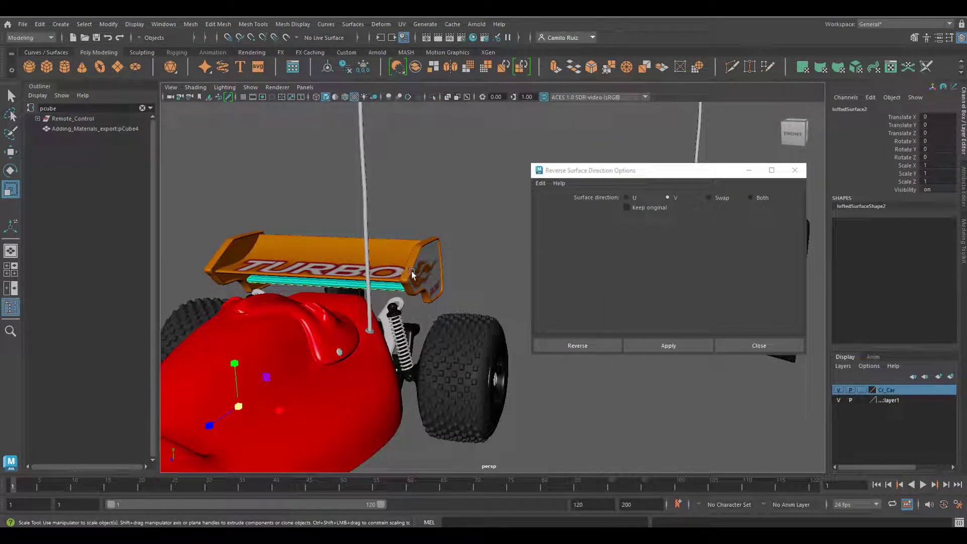
left_click_drag(412, 270, 355, 270, "alt")
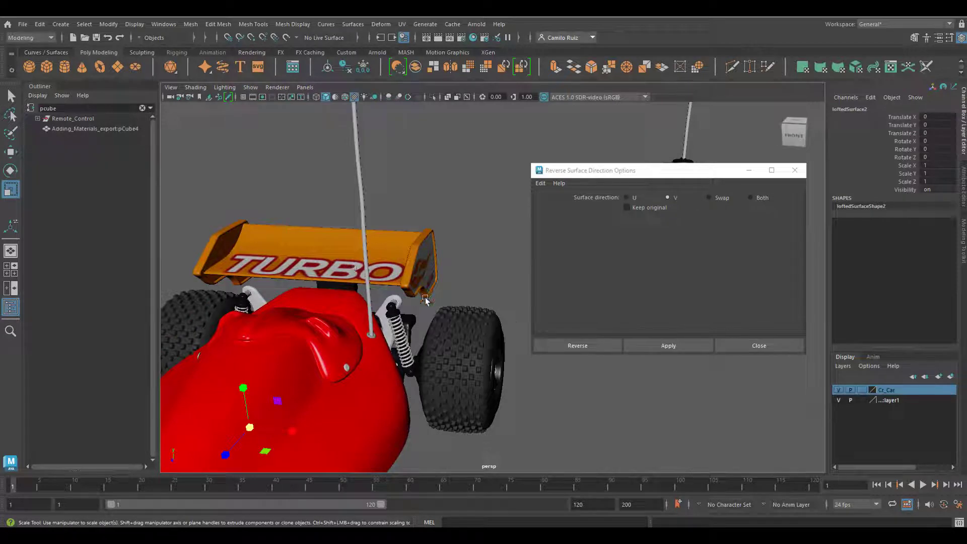
left_click_drag(426, 301, 349, 273, "alt")
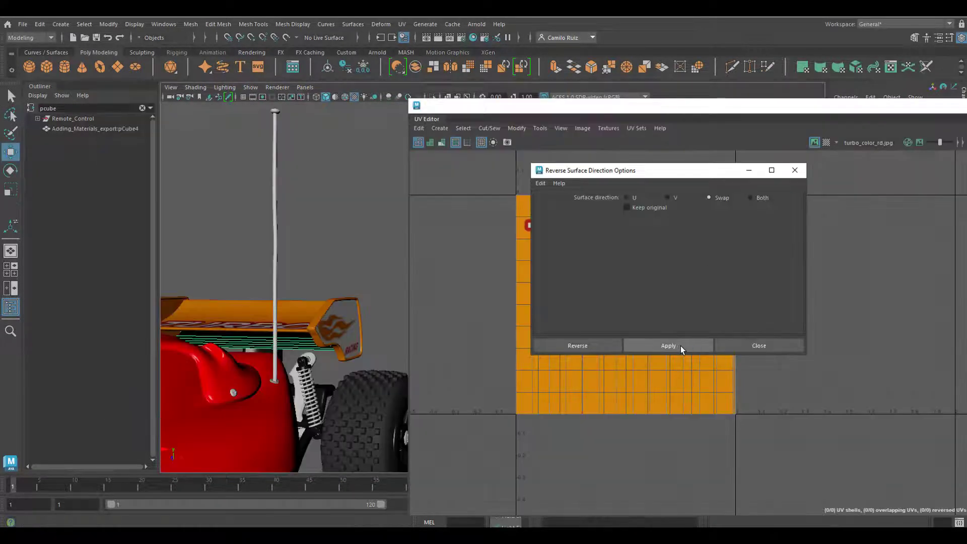
left_click_drag(302, 340, 360, 325, "alt")
left_click(371, 321)
- Connect a File texture to the Color of the car body's car_phong material and load body_color_rd.jpg
left_click_drag(303, 318, 302, 282, "alt")
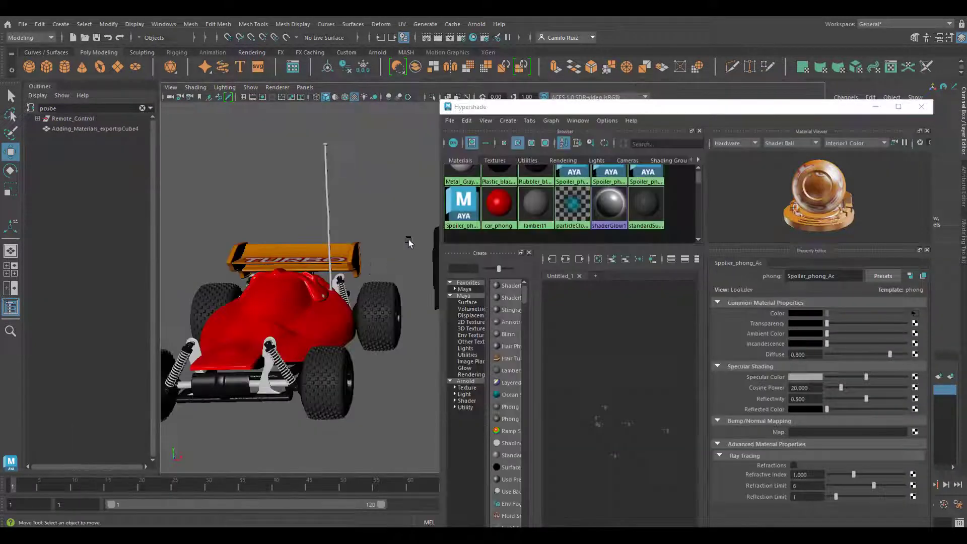
left_click_drag(408, 241, 366, 244, "alt")
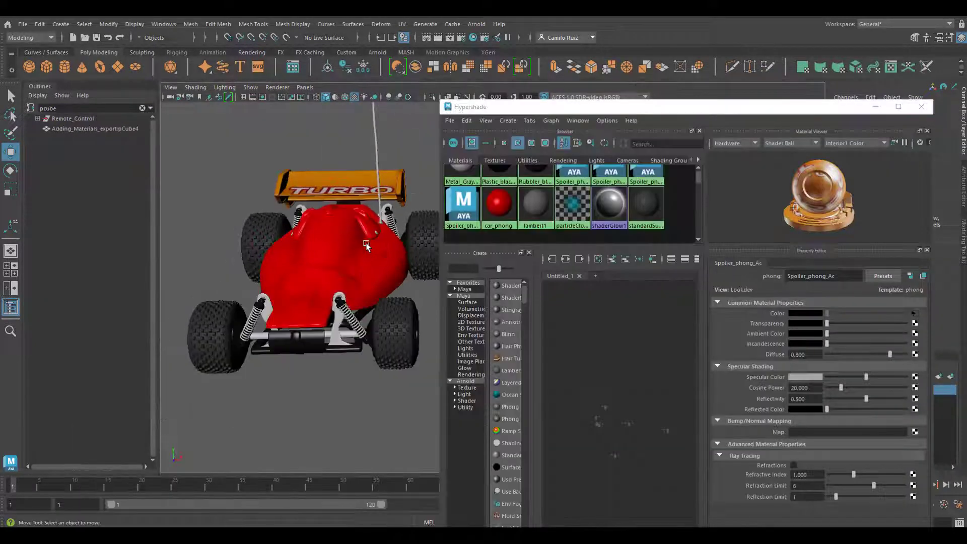
left_click(362, 274)
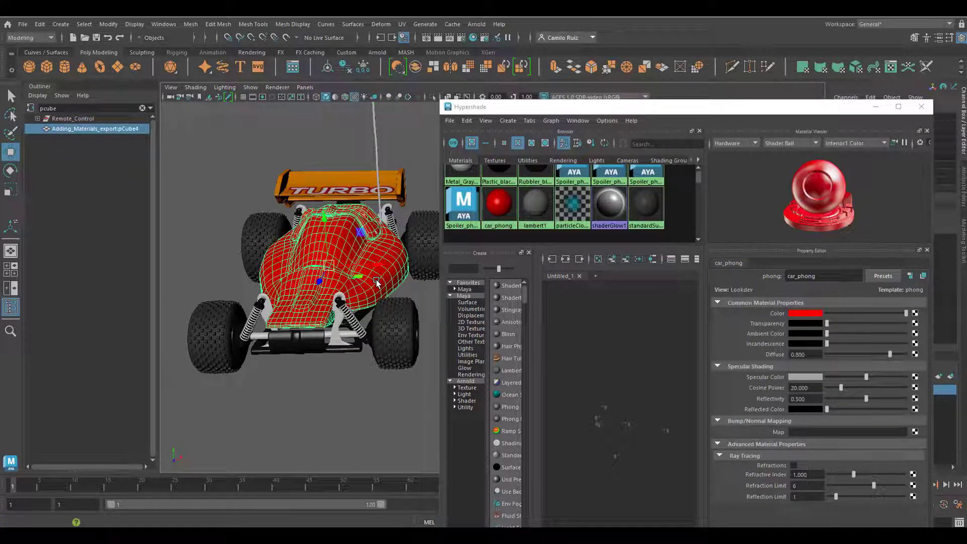
left_click(915, 314)
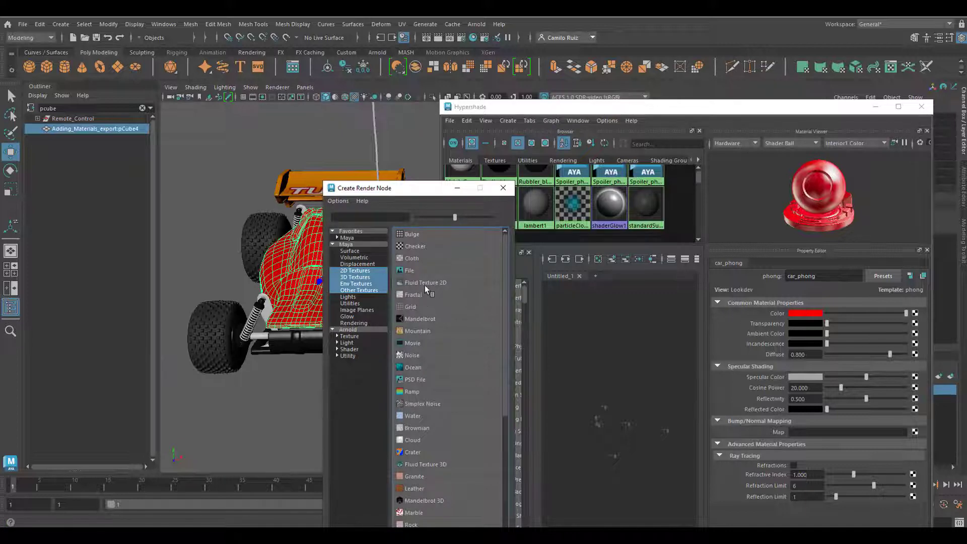
left_click(409, 270)
left_click(917, 346)
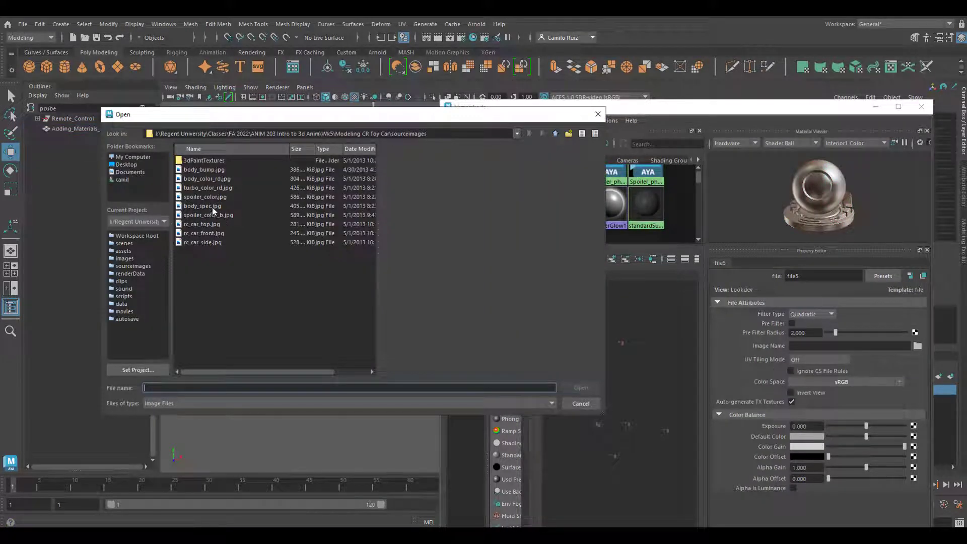
left_click(204, 178)
left_click(579, 387)
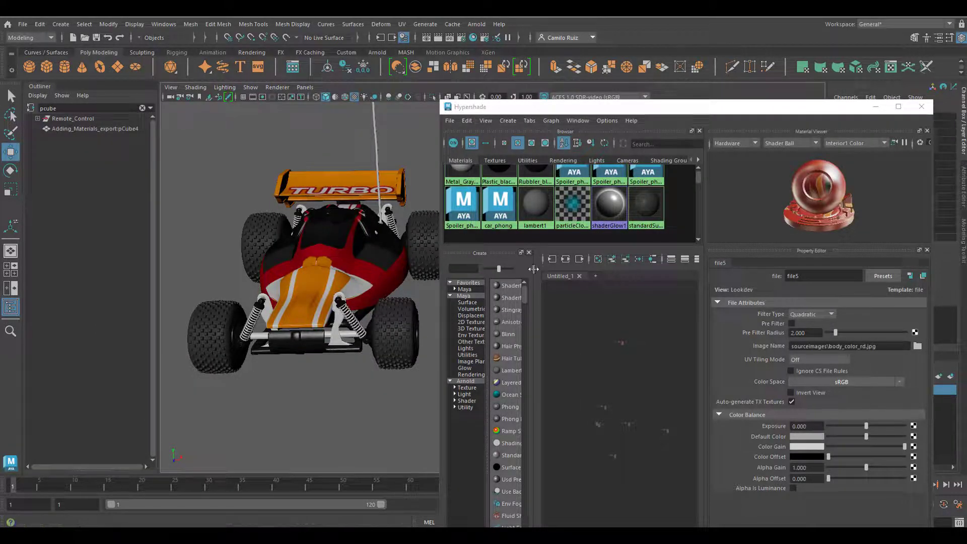
- Open the UV Editor beside the car and display the red body's UVs over its texture
left_click(402, 23)
left_click(420, 47)
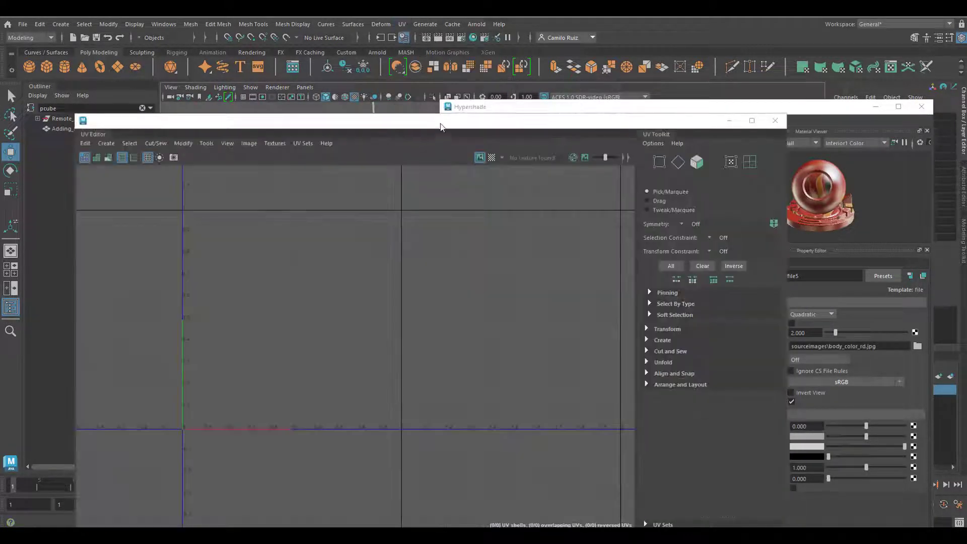
left_click_drag(439, 126, 790, 90)
left_click(360, 254)
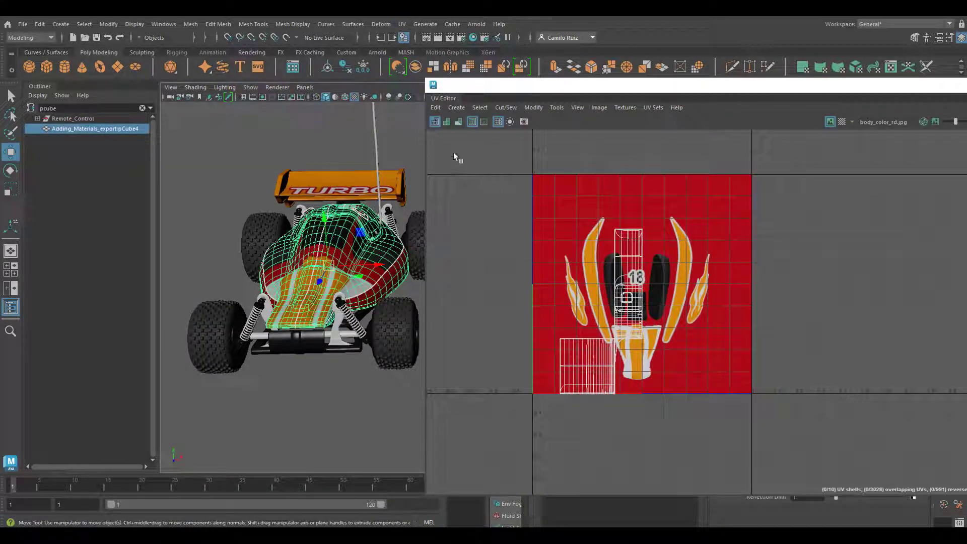
- Apply a planar UV mapping to the car body, fitted to the bounding box and projected from the Y axis
left_click(456, 110)
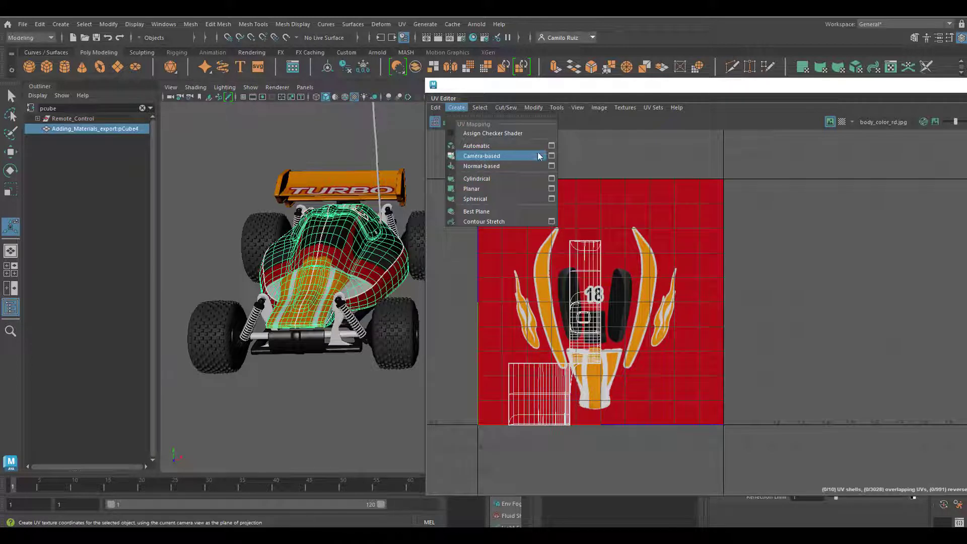
left_click(552, 188)
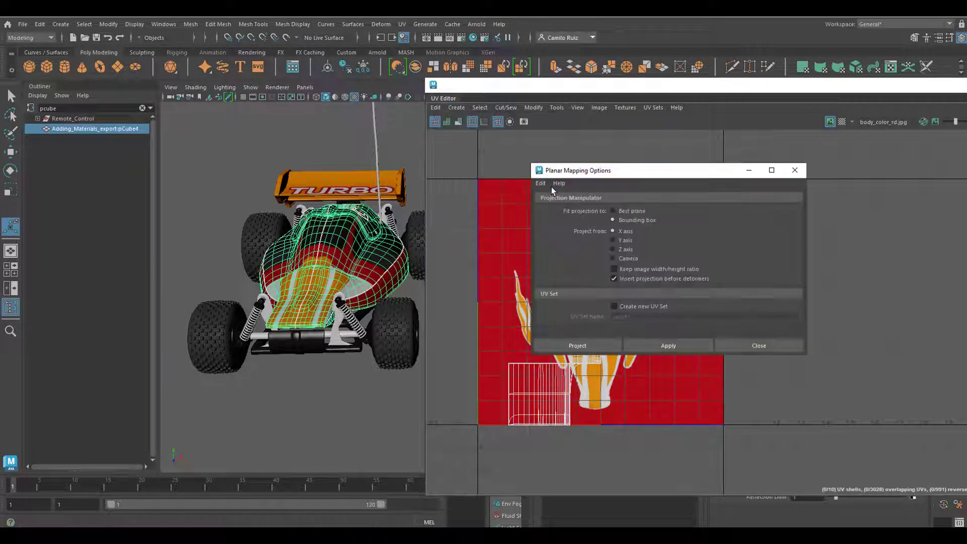
left_click(614, 241)
left_click(674, 341)
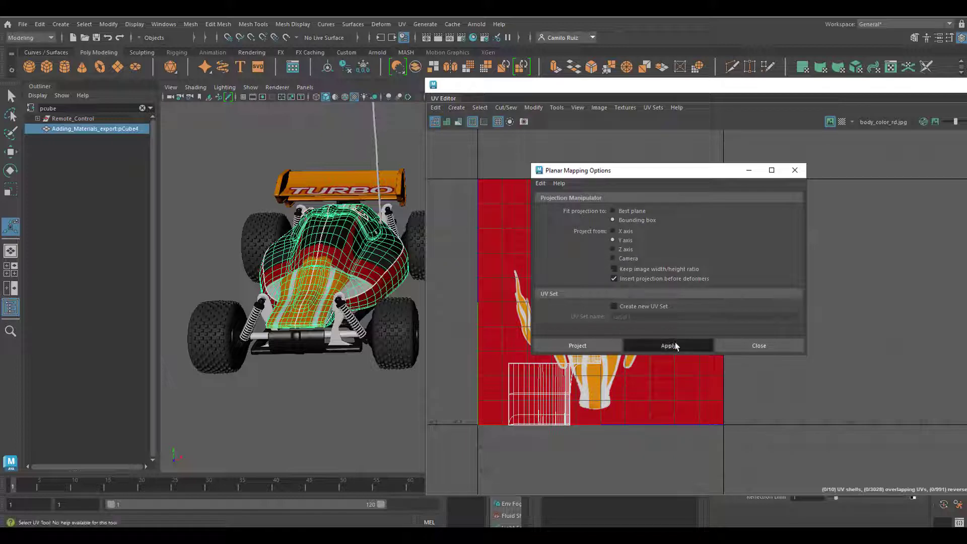
mouse_move(715, 175)
left_mouse_down()
mouse_move(944, 135)
mouse_move(712, 160)
left_mouse_up()
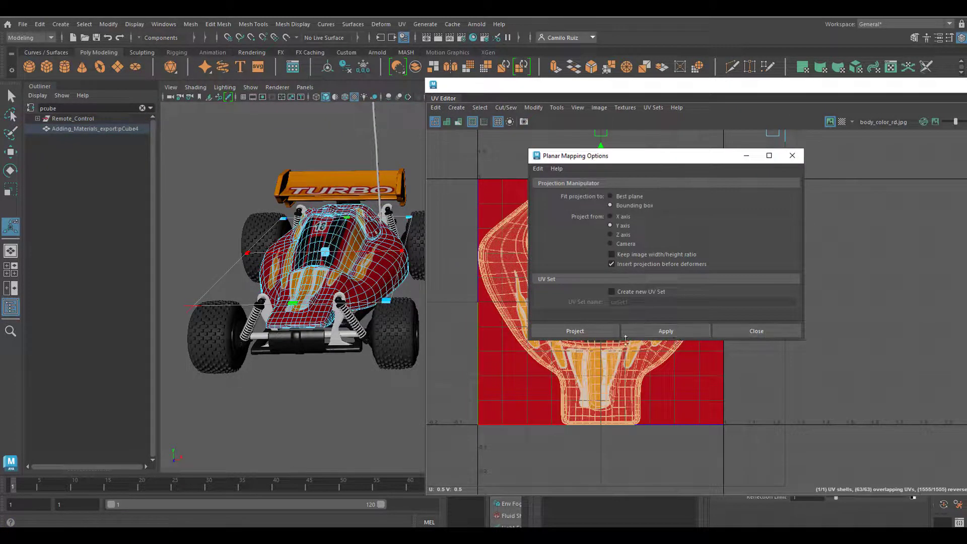
left_click(756, 331)
- Select all of the car body's UVs and scale the shell down uniformly around the flame and stripe graphics
key("r")
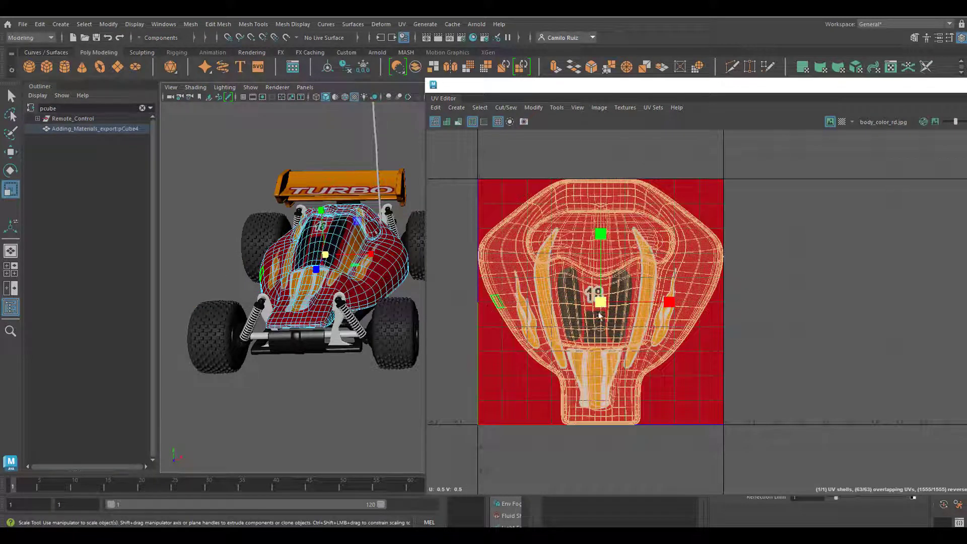
right_click_drag(599, 312, 624, 309)
left_click(557, 246)
left_click_drag(467, 158, 795, 480)
left_click_drag(599, 301, 591, 306)
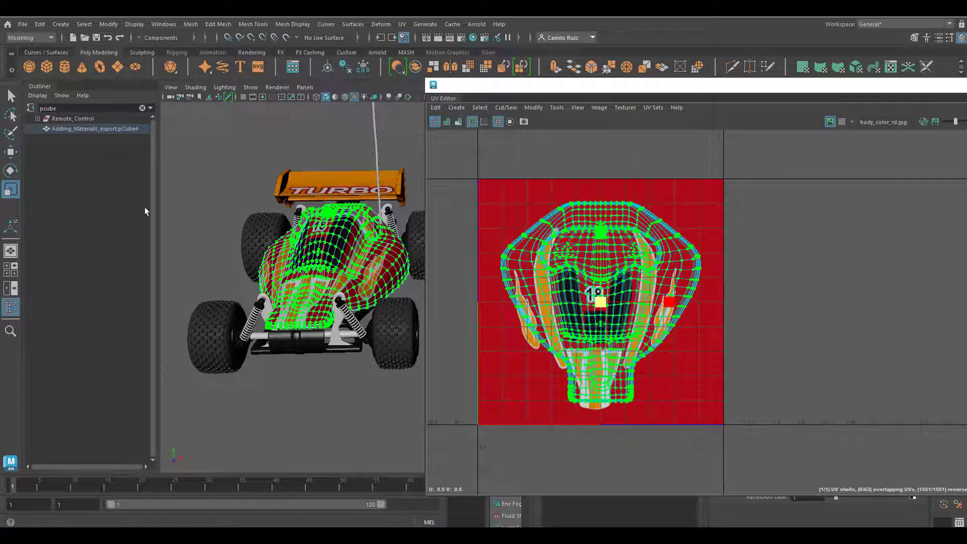
- Move the body shell slightly down over the graphics and fine-tune its vertical and horizontal scale
left_click(10, 152)
left_click_drag(677, 300, 673, 300)
left_click_drag(597, 232, 598, 246)
left_click_drag(292, 242, 302, 282, "alt")
left_click(10, 189)
mouse_move(597, 246)
left_mouse_down()
mouse_move(598, 237)
mouse_move(599, 249)
left_mouse_up()
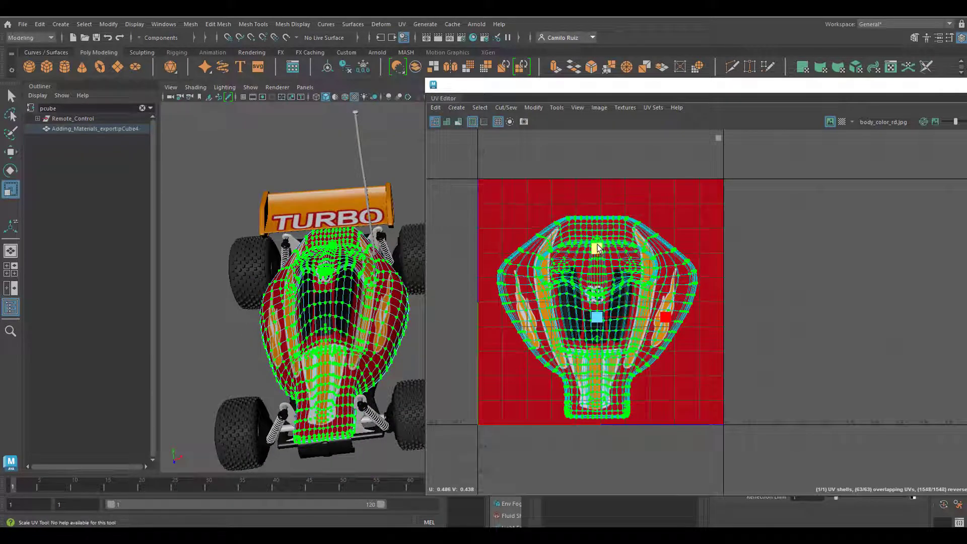
left_click_drag(666, 318, 665, 318)
- Leave UV component editing and examine the placement of the body graphics from above and around the nose
left_click(402, 247)
right_click_drag(370, 270, 400, 252)
left_click(412, 167)
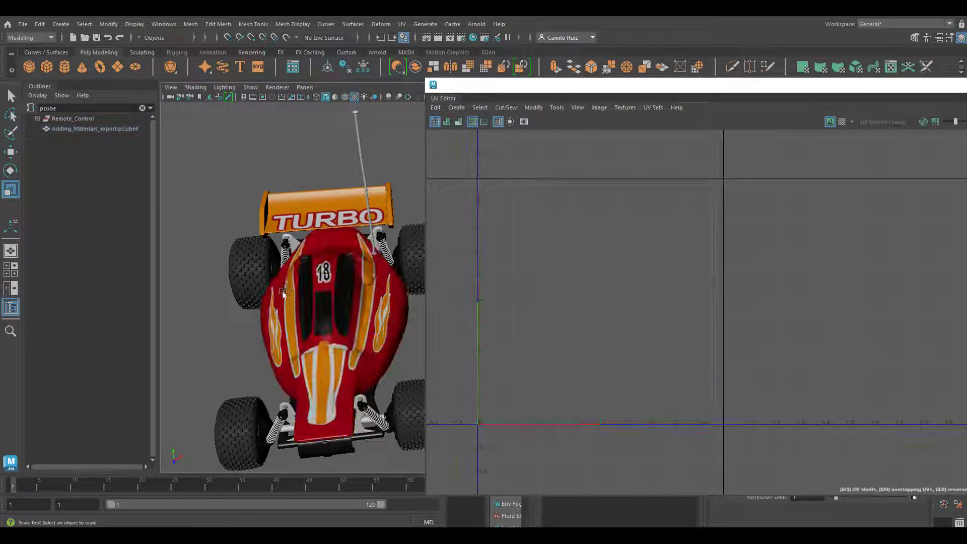
left_click_drag(412, 146, 435, 171, "alt")
right_click_drag(197, 305, 282, 403, "alt")
middle_click_drag(282, 428, 367, 303, "alt")
left_click(367, 303)
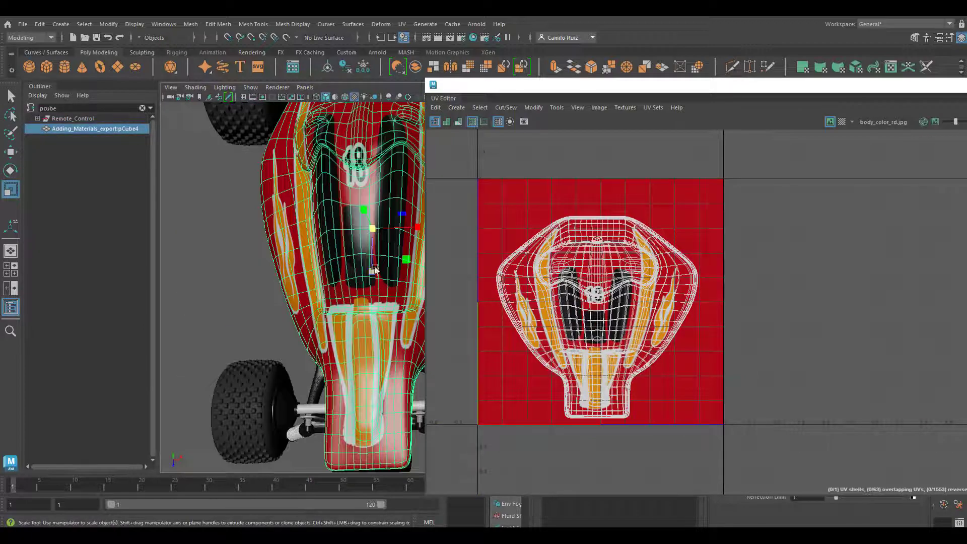
right_click_drag(383, 251, 422, 250)
- Select the nose UVs and scale them slightly narrower and shorter to fit the orange and white stripes
left_click_drag(634, 449, 551, 346)
right_click_drag(620, 363, 644, 403, "alt")
middle_click_drag(645, 403, 665, 374, "alt")
left_click_drag(656, 377, 639, 378)
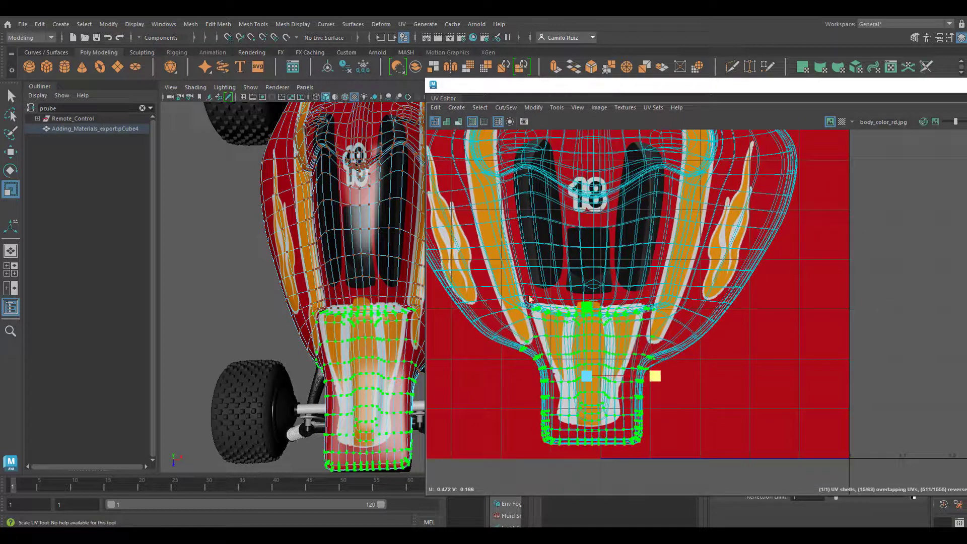
left_click_drag(528, 296, 664, 469)
left_click_drag(599, 306, 599, 310)
- Select the whole body shell's UVs, then unfold and optimize them to reduce the texture distortion
right_click_drag(598, 312, 559, 272, "alt")
left_click_drag(691, 394, 451, 164)
left_click(533, 109)
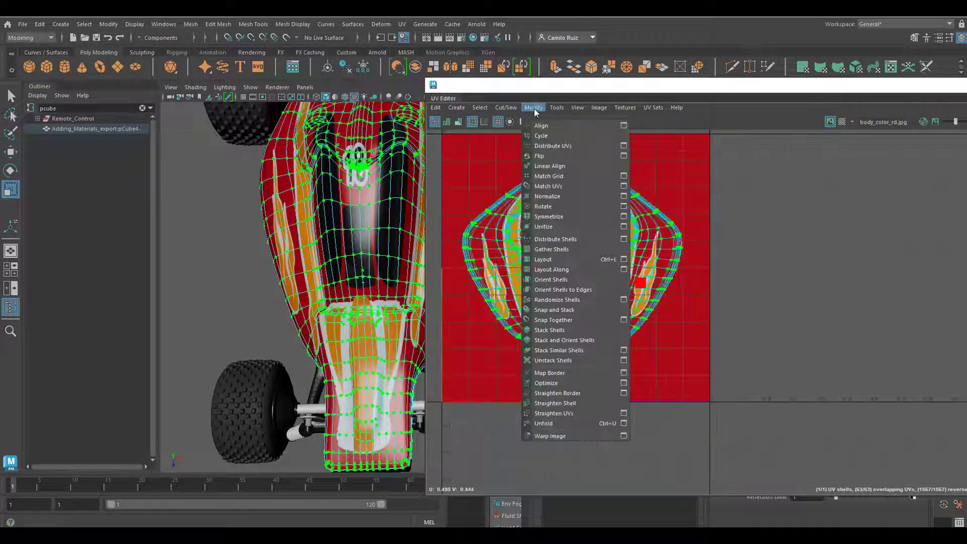
left_click(544, 423)
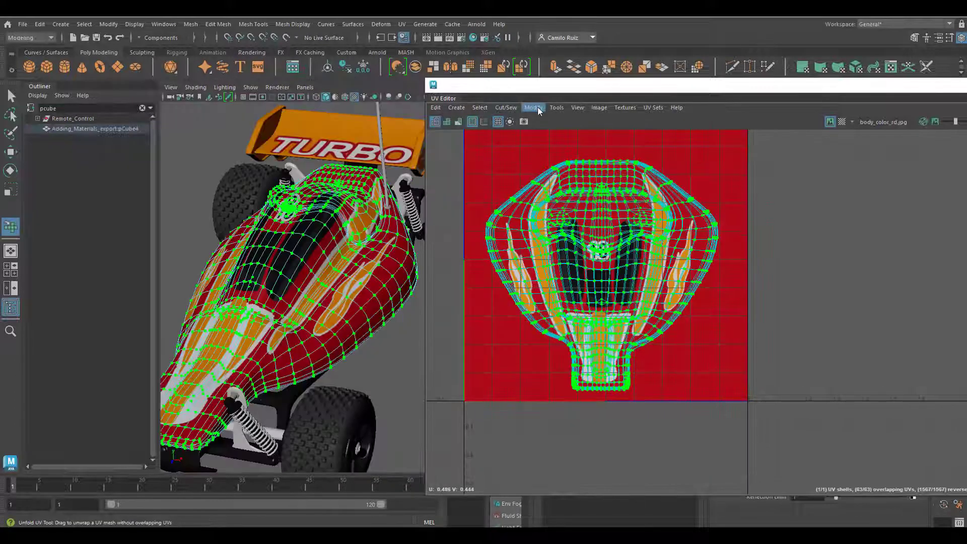
left_click(534, 109)
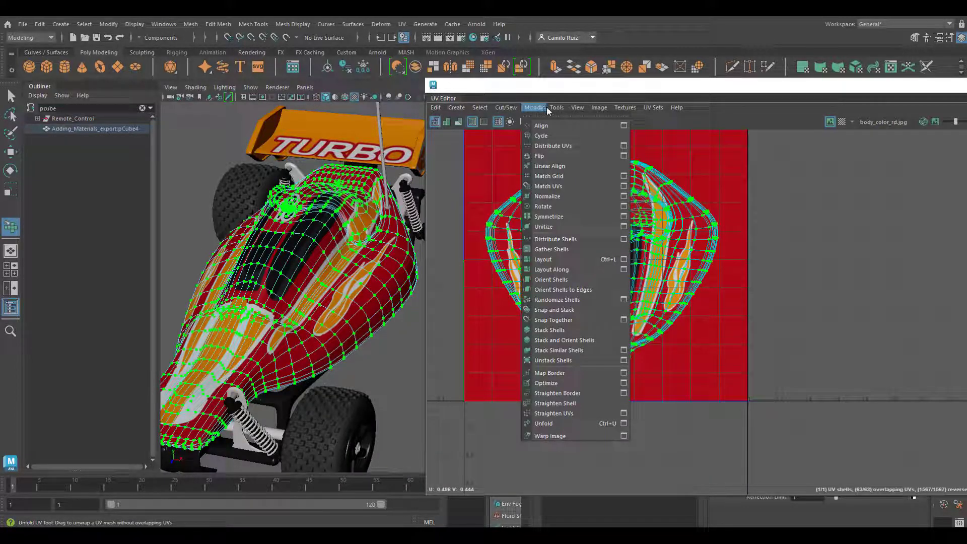
left_click(557, 384)
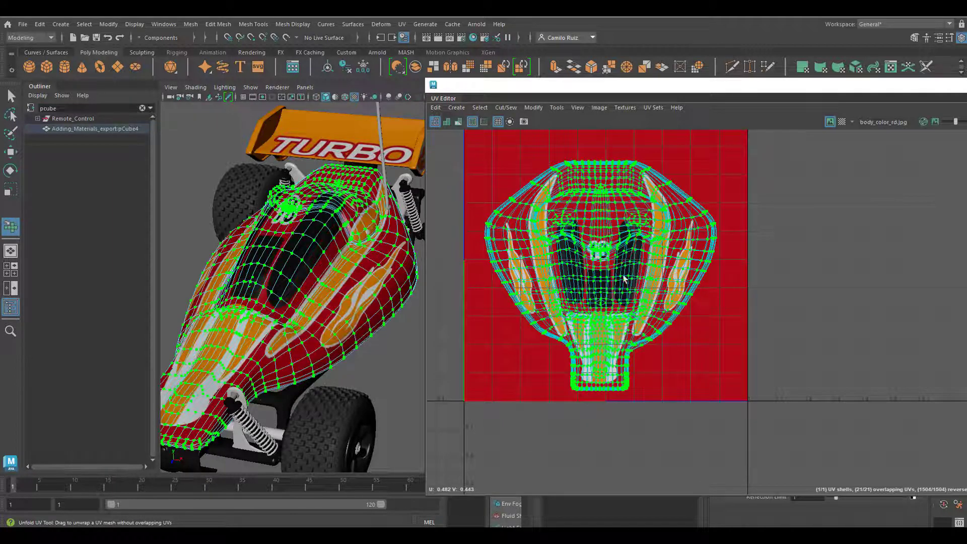
- Move the whole body shell up to V 0.5 so the 18 sits clear of the raised hood's edge
left_click(557, 107)
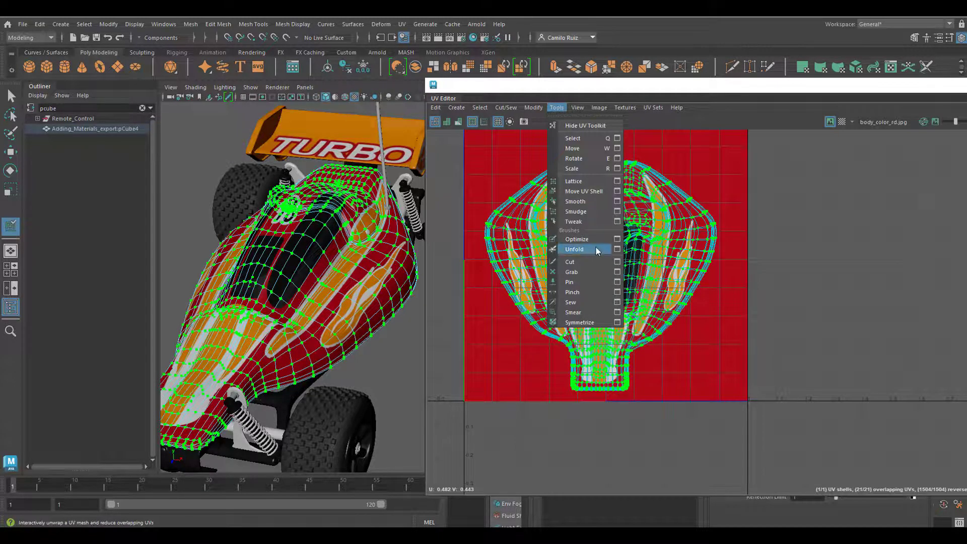
left_click(574, 249)
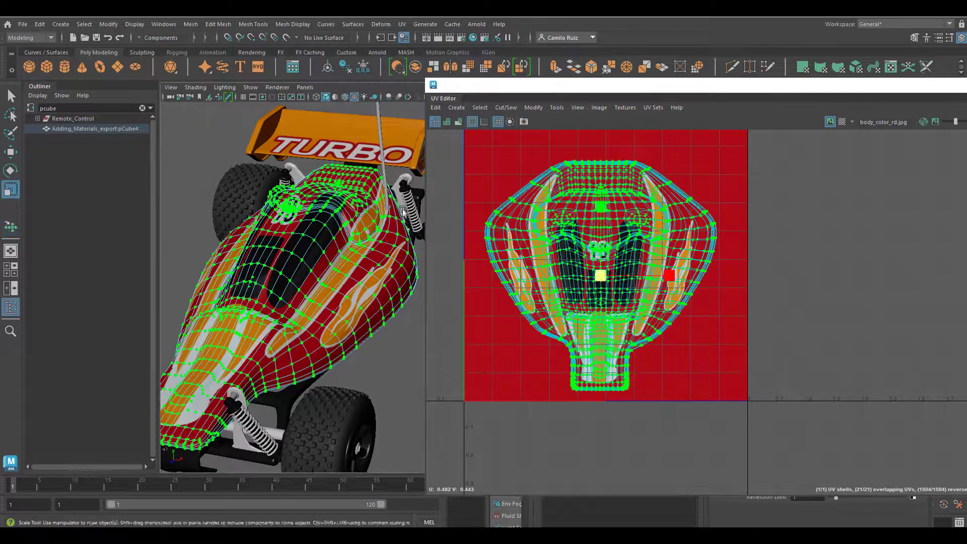
key("w")
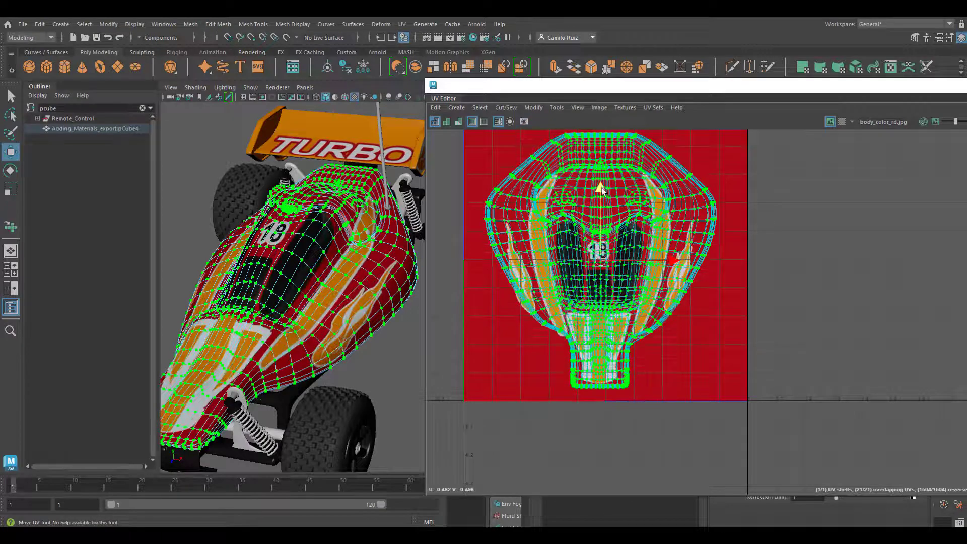
left_click_drag(604, 189, 604, 186)
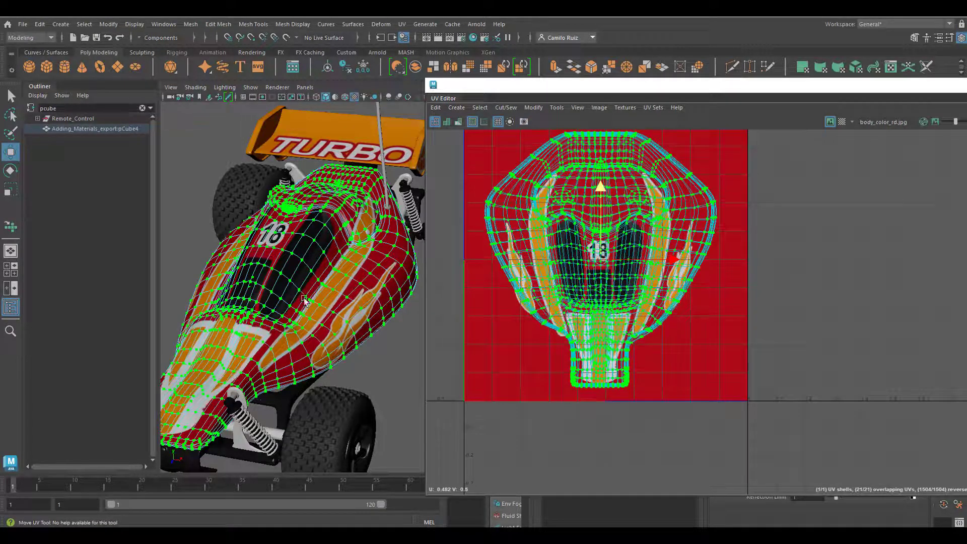
- Deselect the car body and examine the 18, black windows and stripes up close from several angles
left_click_drag(303, 296, 344, 254, "alt")
left_click(340, 269)
right_click_drag(299, 276, 327, 245)
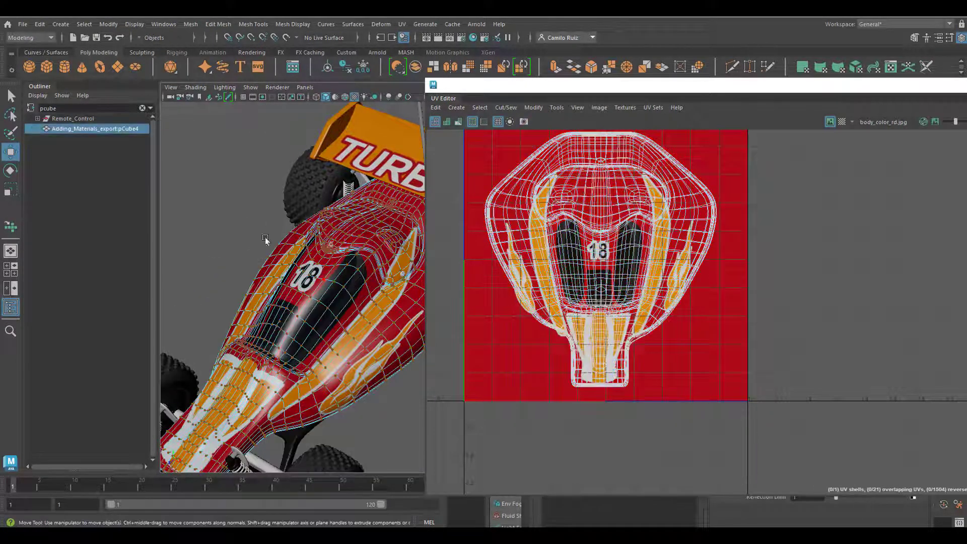
left_click(265, 238)
mouse_move(265, 237)
left_mouse_down("alt")
mouse_move(266, 215)
mouse_move(250, 235)
left_mouse_up("alt")
right_click_drag(250, 234, 294, 308, "alt")
left_click_drag(295, 308, 299, 315, "alt")
middle_click_drag(301, 151, 307, 331, "alt")
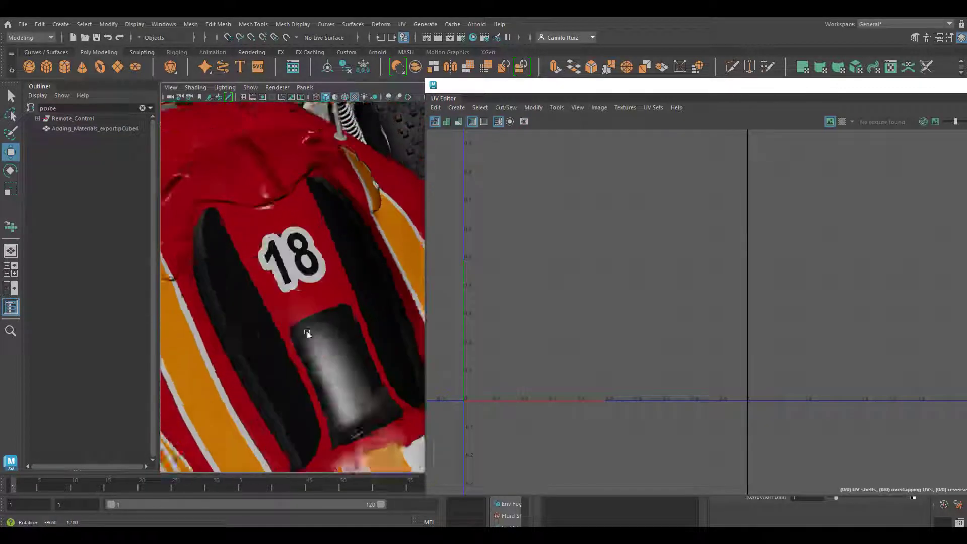
right_click_drag(306, 332, 255, 325, "alt")
left_click_drag(255, 325, 356, 270, "alt")
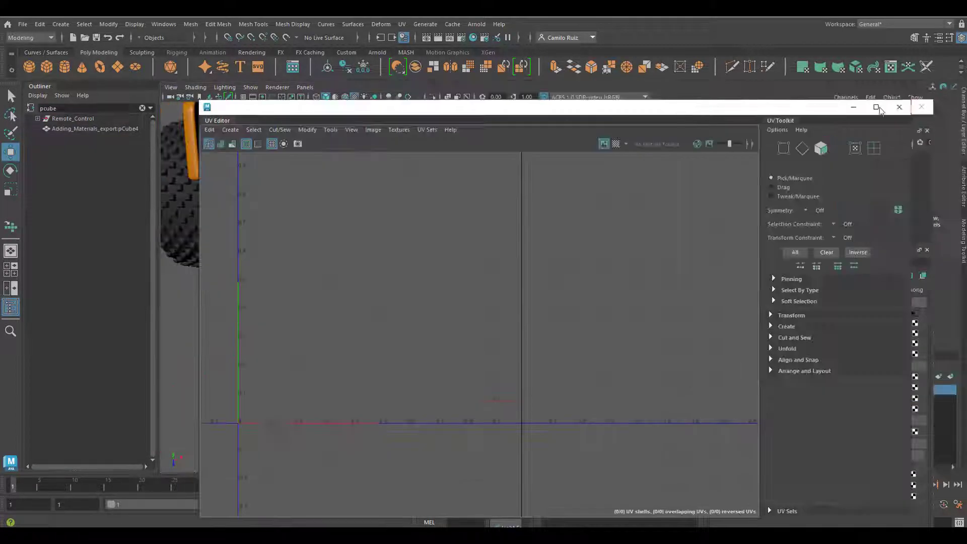
- Select the raised hood's faces behind the 18 by starting at its centre and growing the selection repeatedly
right_click_drag(367, 270, 399, 349)
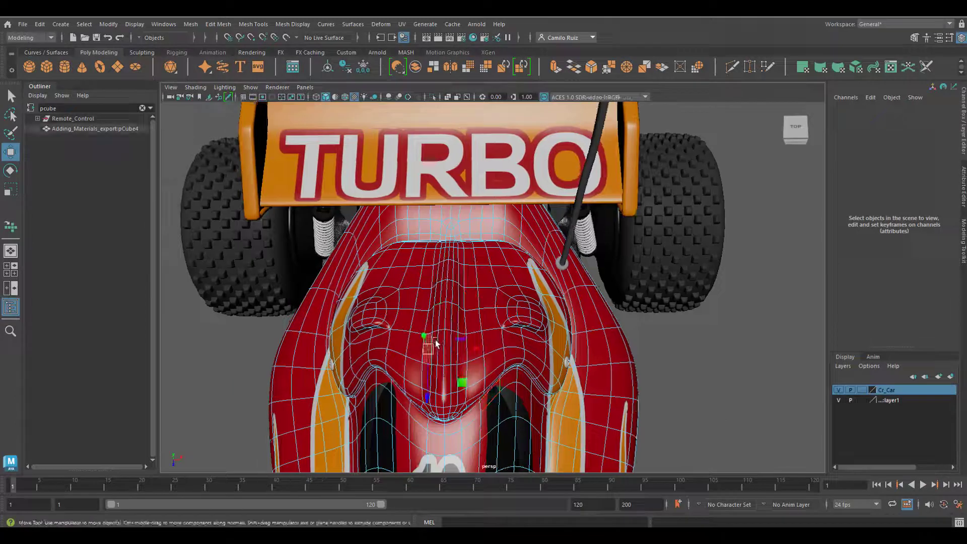
left_click(444, 317)
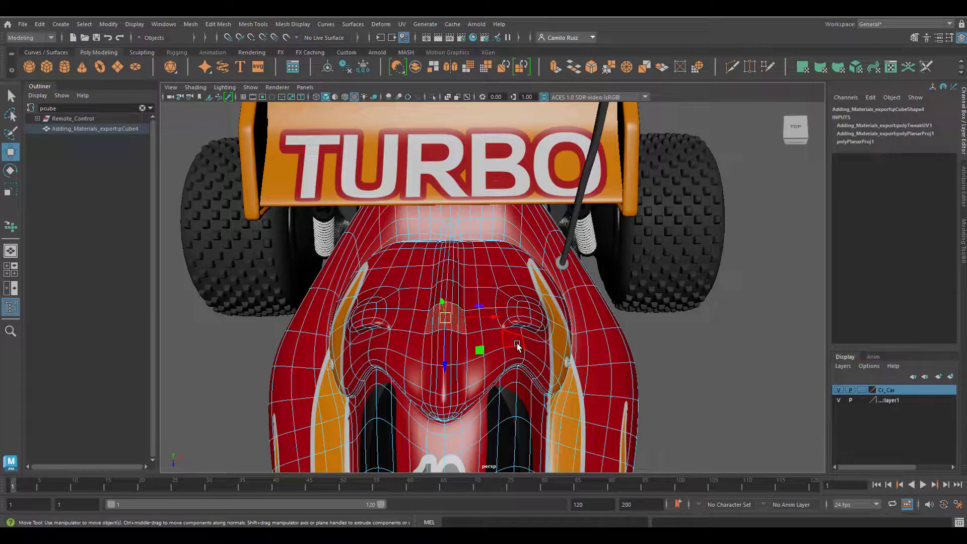
key("shift+period")
key("shift+period")
key("shift+period")
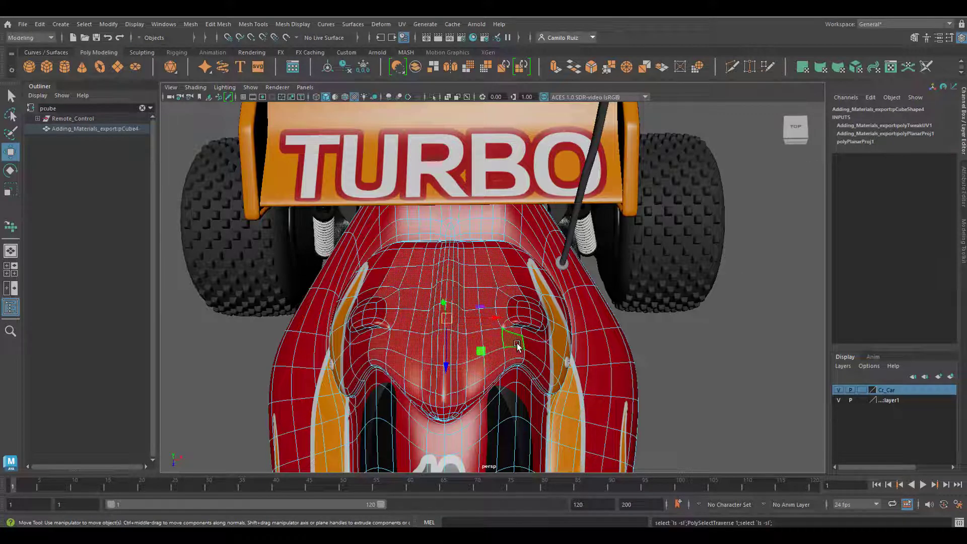
key("shift+period")
key("shift+period")
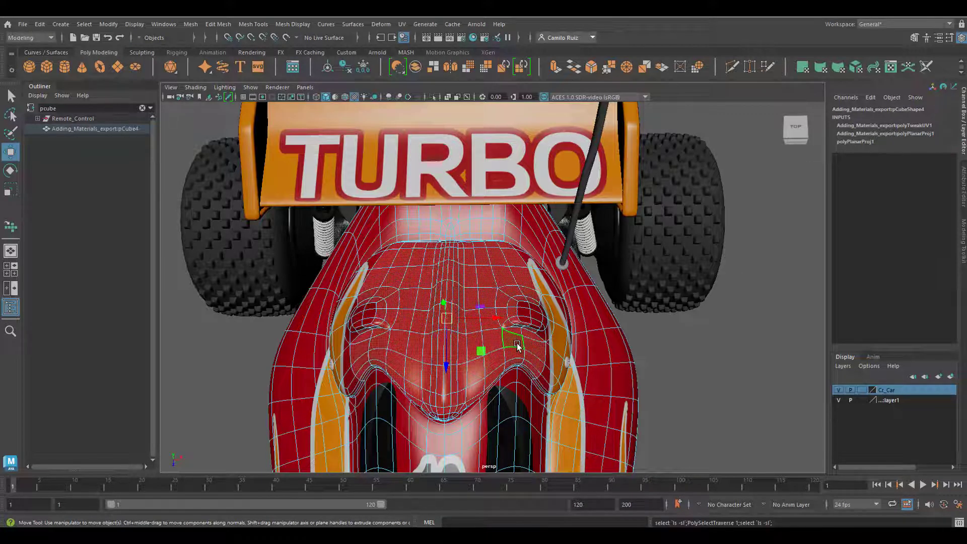
- Assign the Metal_Gray_blinn1 material to the selected raised hood faces behind the 18, and clear the selection
left_click_drag(518, 346, 494, 272, "alt")
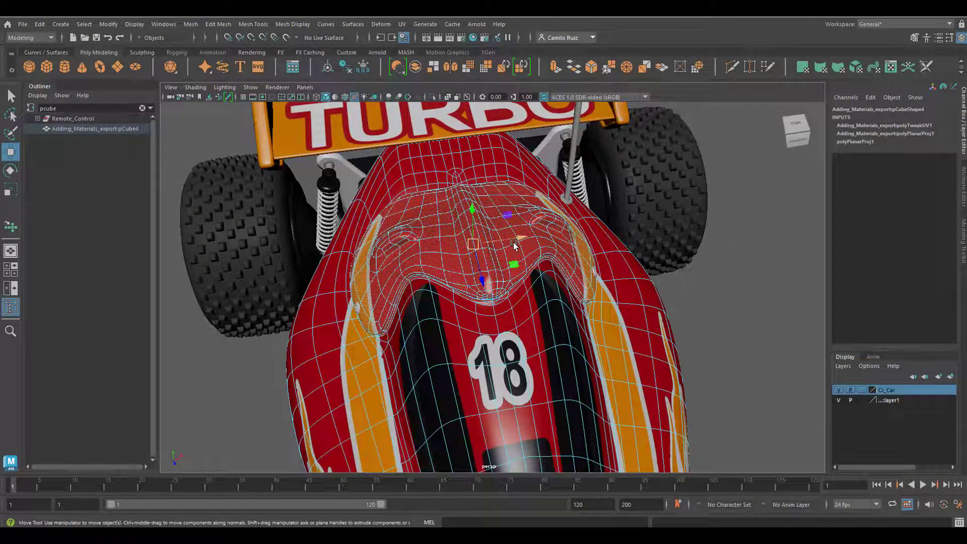
right_click(467, 189)
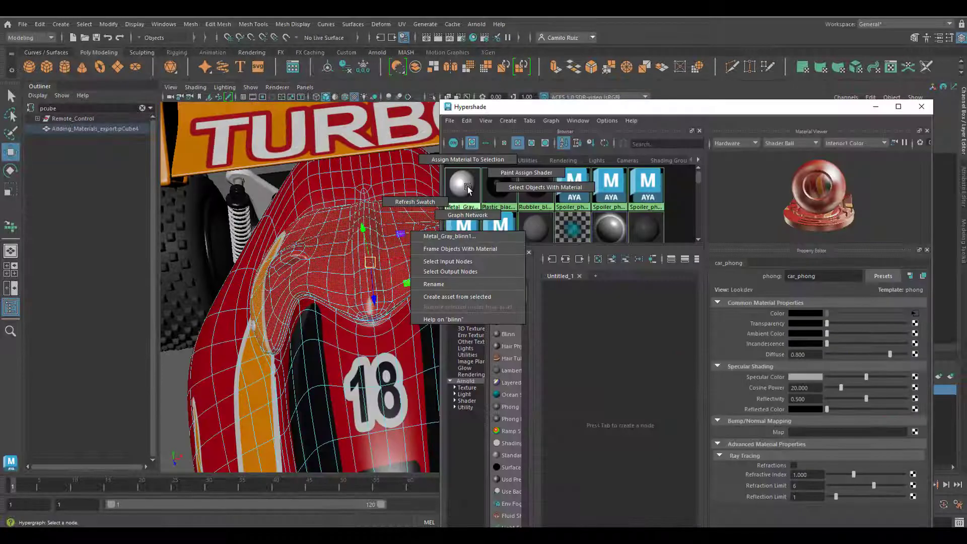
left_click(457, 160)
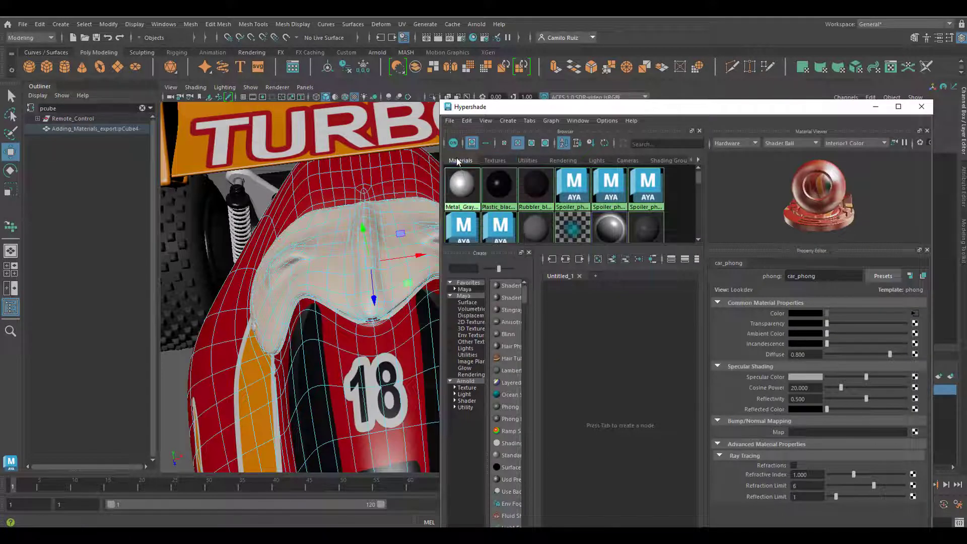
right_click_drag(396, 267, 282, 276, "alt")
right_click_drag(348, 297, 388, 261)
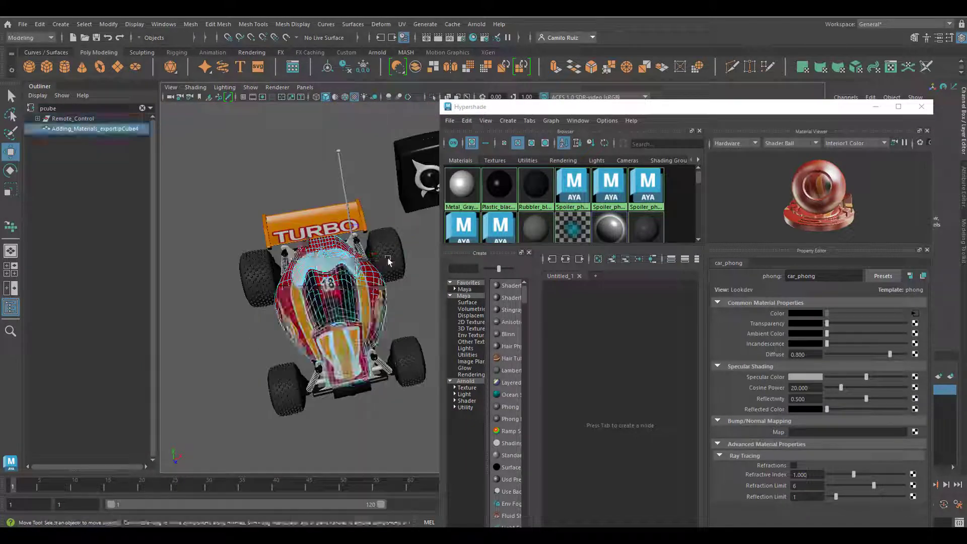
left_click(419, 315)
left_click_drag(418, 315, 347, 321, "alt")
right_click_drag(347, 322, 250, 324, "alt")
left_click_drag(250, 323, 350, 287, "alt")
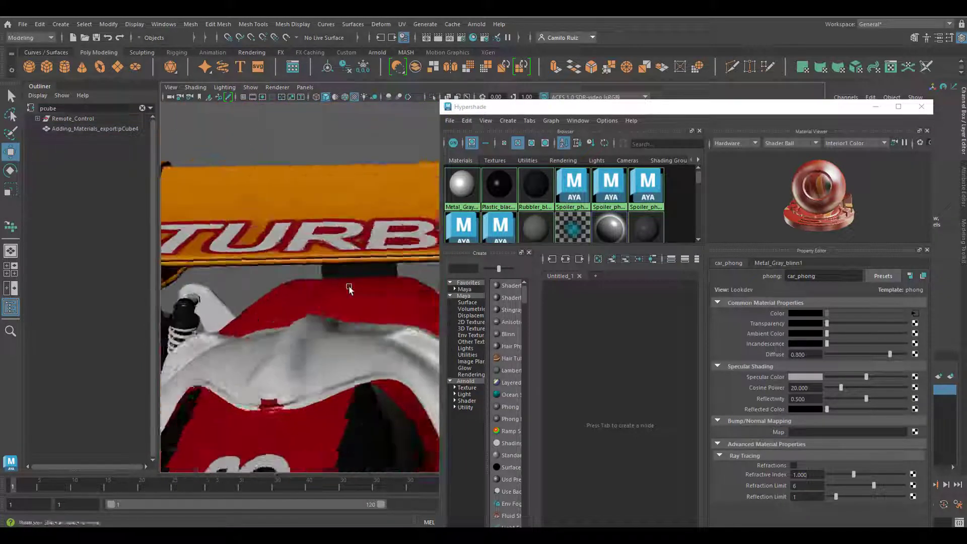
- Select the missed red faces at the centre of the raised hood's front edge and assign them Metal_Gray_blinn1
middle_click_drag(333, 352, 352, 287, "alt")
right_click_drag(361, 299, 363, 325)
left_click_drag(362, 312, 307, 327, "alt")
right_click_drag(307, 328, 345, 336, "alt")
left_click(346, 337)
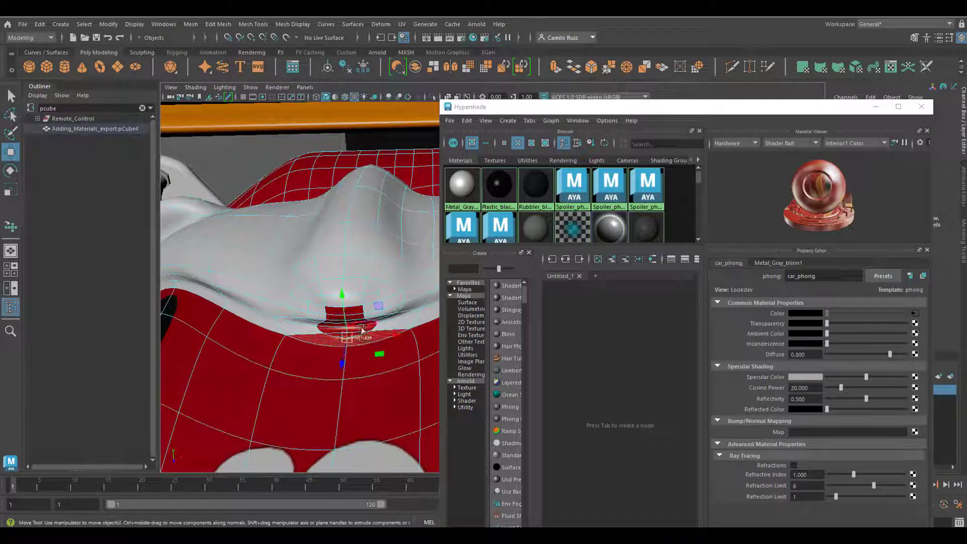
left_click_drag(367, 336, 220, 285, "alt")
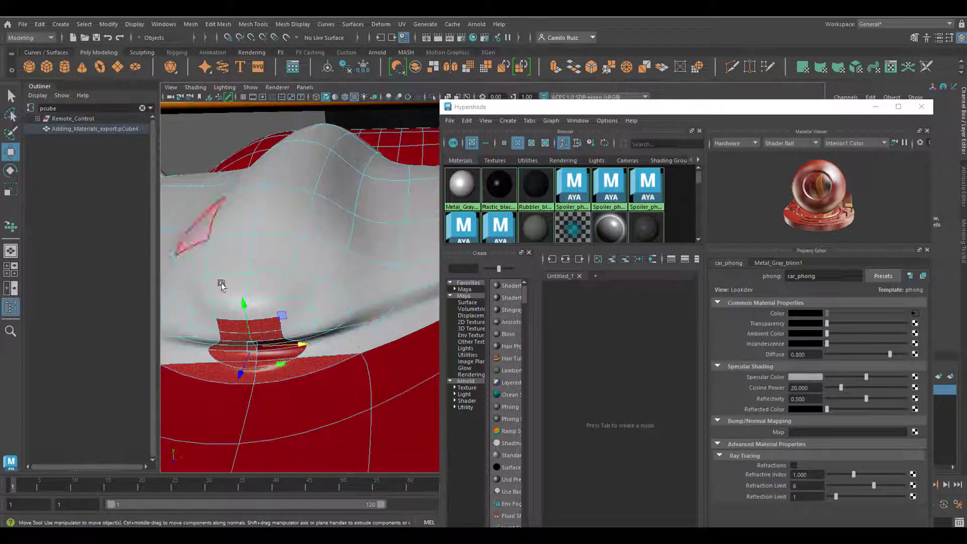
key("q")
left_click(277, 346, "shift")
right_click_drag(460, 188, 453, 161)
- Select the missed face along the raised hood's lower side edge and assign it Metal_Gray_blinn1
left_click_drag(292, 343, 363, 323, "alt")
right_click_drag(362, 322, 327, 321, "alt")
left_click_drag(327, 322, 386, 306, "alt")
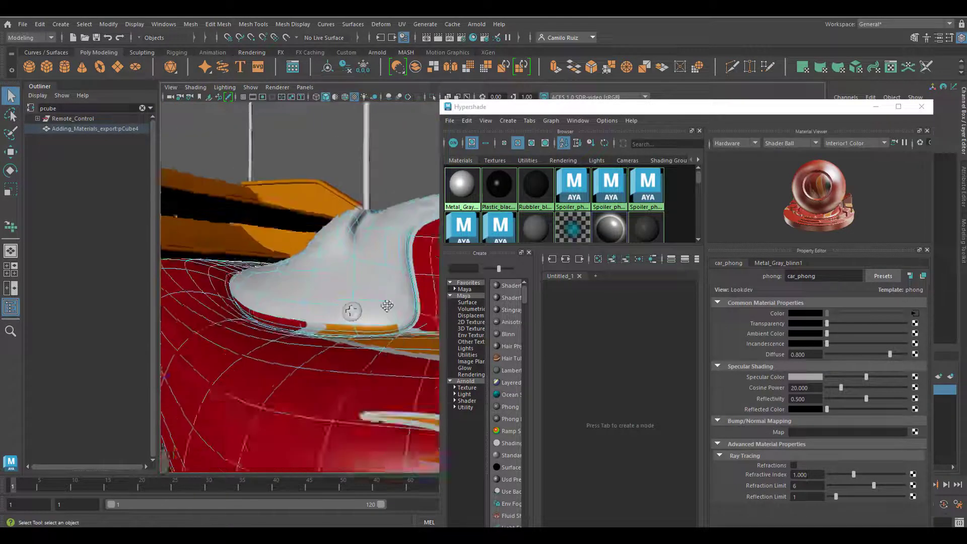
right_click_drag(387, 307, 401, 346, "alt")
left_click_drag(401, 345, 348, 347, "alt")
left_click(342, 363)
right_click_drag(461, 188, 455, 160)
- Select the remaining orange and red faces under the raised hood's opposite side corner and assign them Metal_Gray_blinn1
right_click_drag(306, 363, 271, 347, "alt")
mouse_move(272, 348)
left_mouse_down("alt")
mouse_move(324, 313)
mouse_move(262, 347)
left_mouse_up("alt")
right_click_drag(262, 347, 322, 347, "alt")
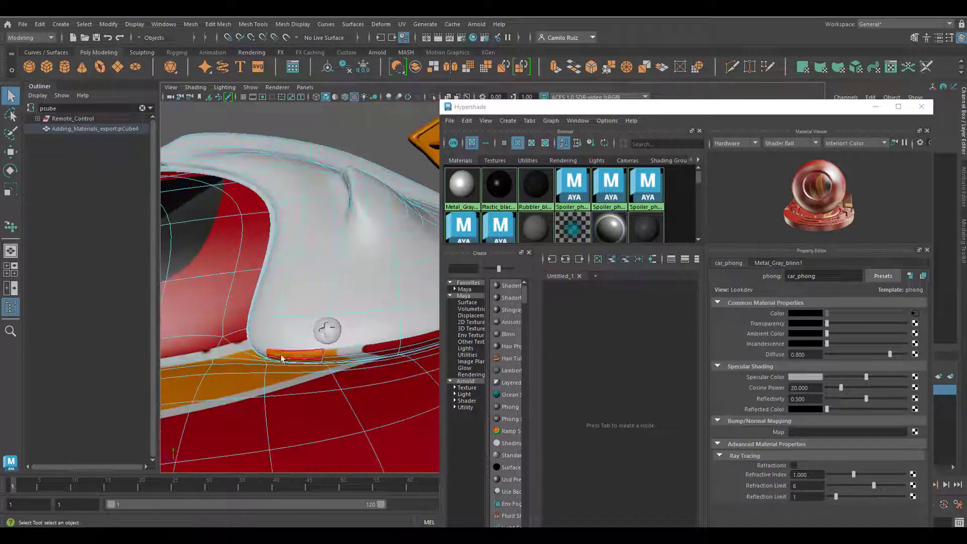
left_click(318, 353)
left_click(372, 347, "shift")
middle_click_drag(415, 282, 256, 336, "alt")
left_click(348, 358, "shift")
right_click_drag(461, 187, 457, 161)
- Deselect the body and examine the grey raised hood and the car's livery from several angles
right_click_drag(285, 322, 261, 317, "alt")
left_click_drag(262, 317, 364, 341, "alt")
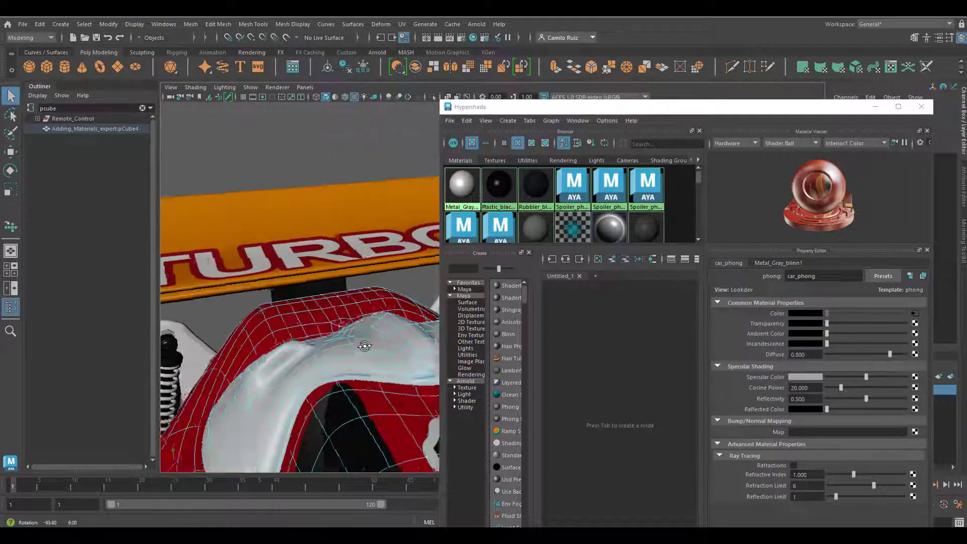
right_click_drag(364, 341, 324, 313, "alt")
left_click_drag(324, 313, 261, 332, "alt")
left_click(234, 293)
left_click(234, 293)
right_click_drag(322, 322, 282, 312, "alt")
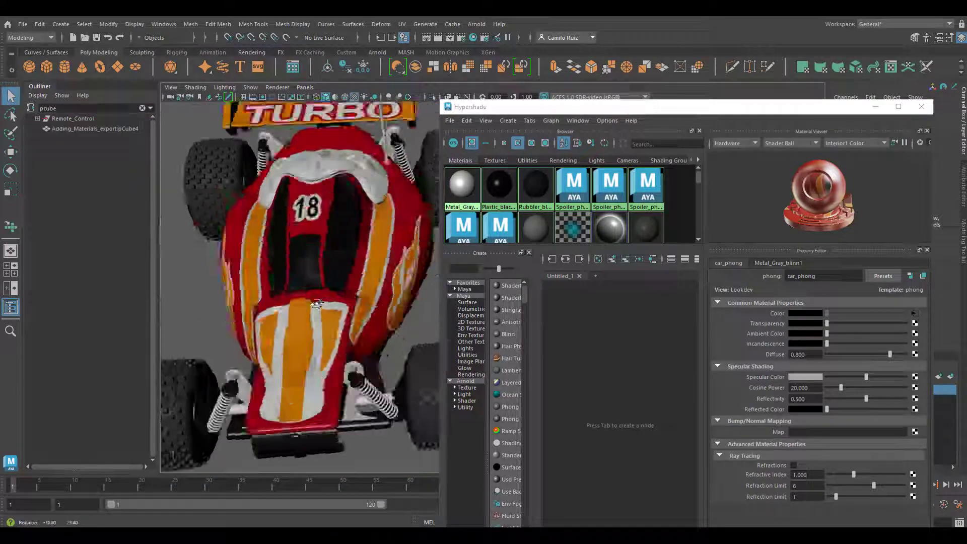
left_click_drag(323, 322, 398, 312, "alt")
right_click_drag(352, 287, 374, 281, "alt")
left_click(330, 338)
left_click(378, 252)
left_click_drag(337, 302, 263, 337, "alt")
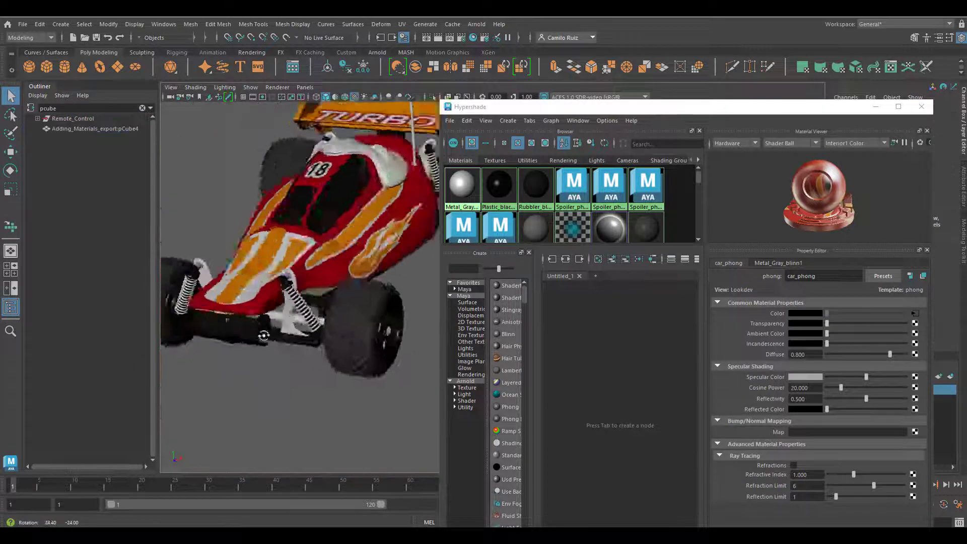
right_click_drag(263, 337, 312, 317, "alt")
- Select the faces along the raised hood's front edge and assign them the car_phong material
left_click(313, 317)
left_click_drag(312, 317, 292, 352, "alt")
right_click_drag(292, 352, 347, 398, "alt")
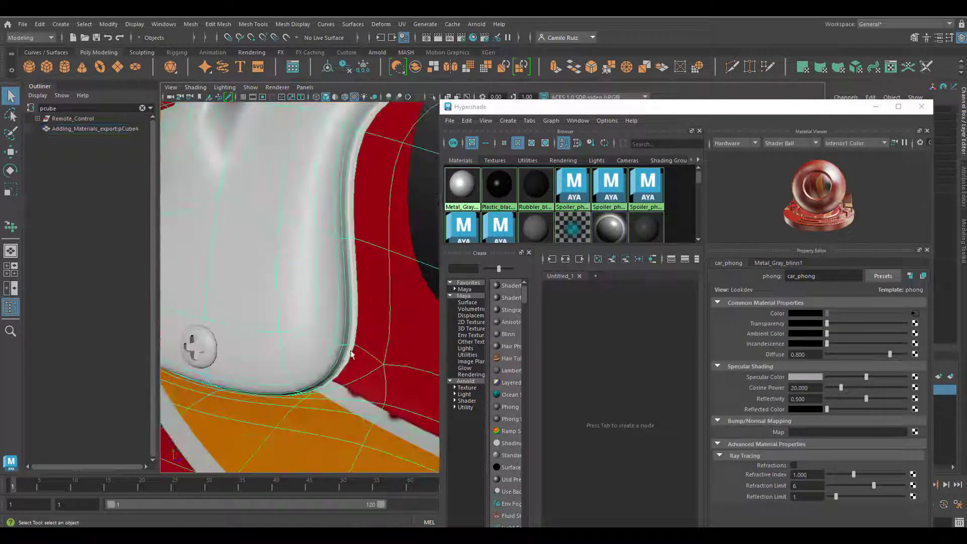
left_click_drag(358, 222, 226, 360, "alt")
left_click_drag(388, 305, 308, 337, "alt")
right_click_drag(308, 337, 284, 330, "alt")
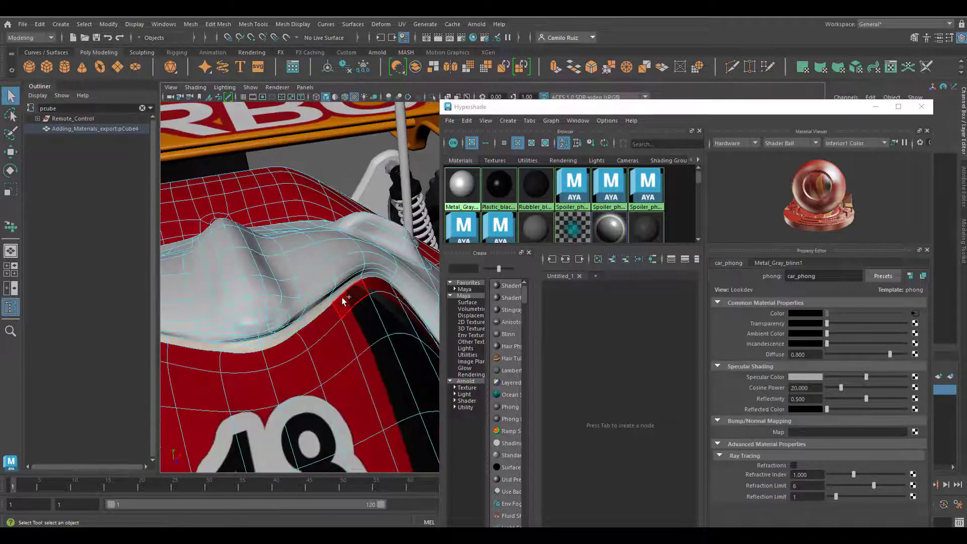
left_click_drag(399, 291, 202, 287, "alt")
right_click_drag(202, 287, 227, 276, "alt")
left_click_drag(227, 276, 283, 281, "alt")
left_click_drag(334, 342, 375, 323, "alt")
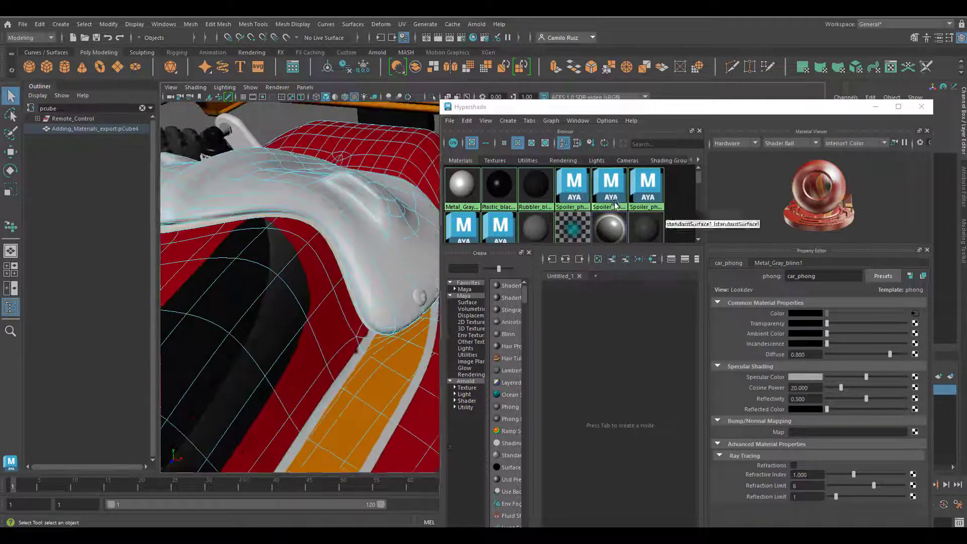
left_click_drag(678, 245, 678, 296)
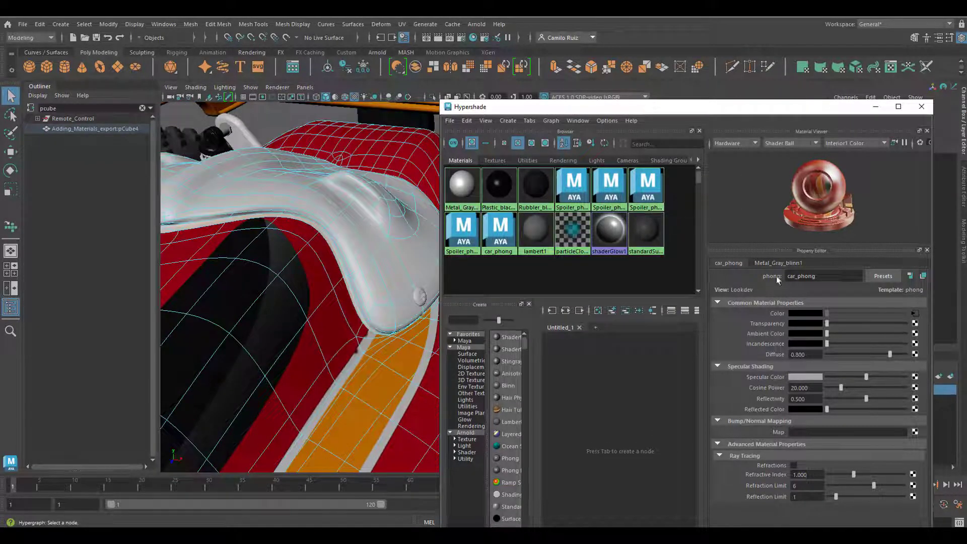
right_click_drag(496, 235, 497, 207)
- Deselect the faces, select the whole car body, put the material editor away and open the UV Editor beside the nose view
right_click_drag(334, 277, 296, 284, "alt")
left_click_drag(296, 286, 363, 272, "alt")
right_click_drag(363, 272, 338, 262, "alt")
right_click_drag(348, 246, 377, 224)
left_click(393, 196)
left_click_drag(383, 242, 352, 266, "alt")
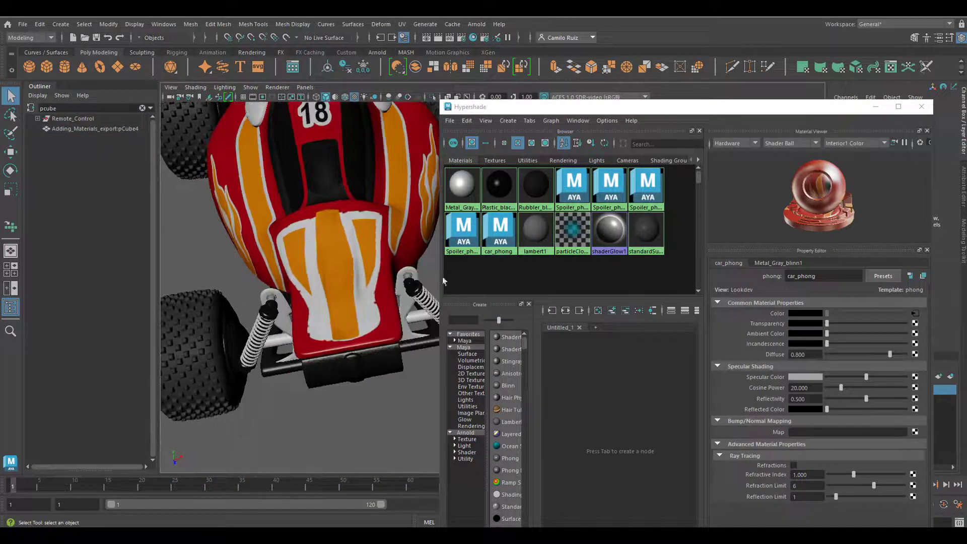
left_click(401, 237)
left_click(875, 107)
left_click(402, 24)
left_click(417, 36)
left_click_drag(480, 104, 776, 85)
- Select the UVs at the tip of the car's nose, narrow them slightly and move them down past the white stripes' ends
right_click_drag(594, 332, 641, 356, "alt")
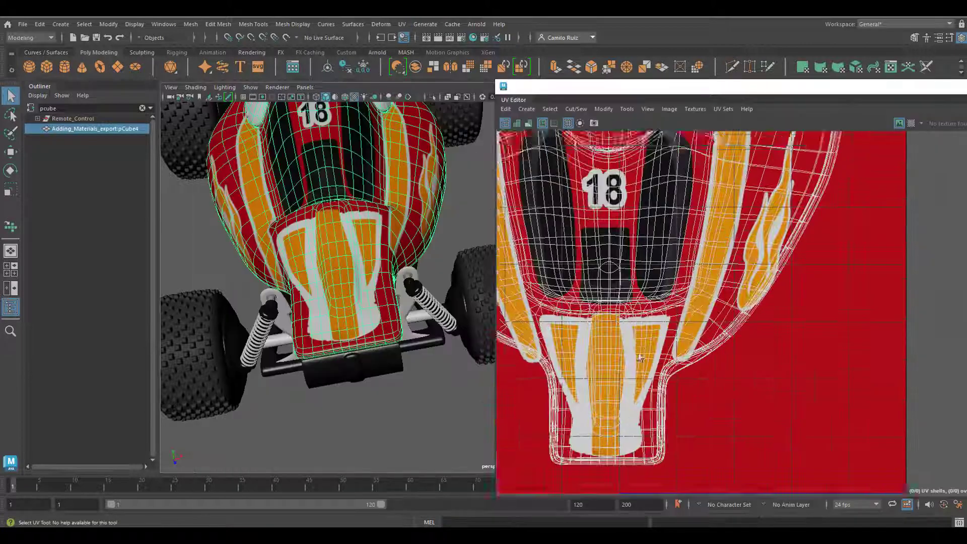
middle_click_drag(641, 356, 673, 336, "alt")
right_click_drag(674, 337, 763, 435, "alt")
right_click_drag(715, 382, 760, 382)
left_click_drag(778, 368, 521, 460)
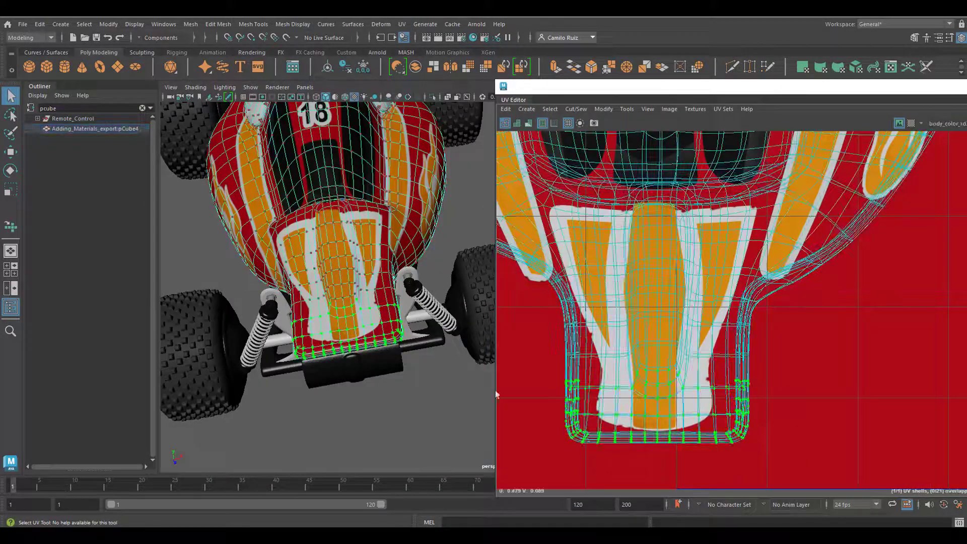
key("e")
key("r")
left_click_drag(725, 408, 716, 411)
key("w")
left_click_drag(659, 340, 669, 373)
- Nudge the UVs around the lower end of the nose's stripes slightly upward
left_click_drag(540, 385, 668, 417)
left_click_drag(595, 345, 595, 340)
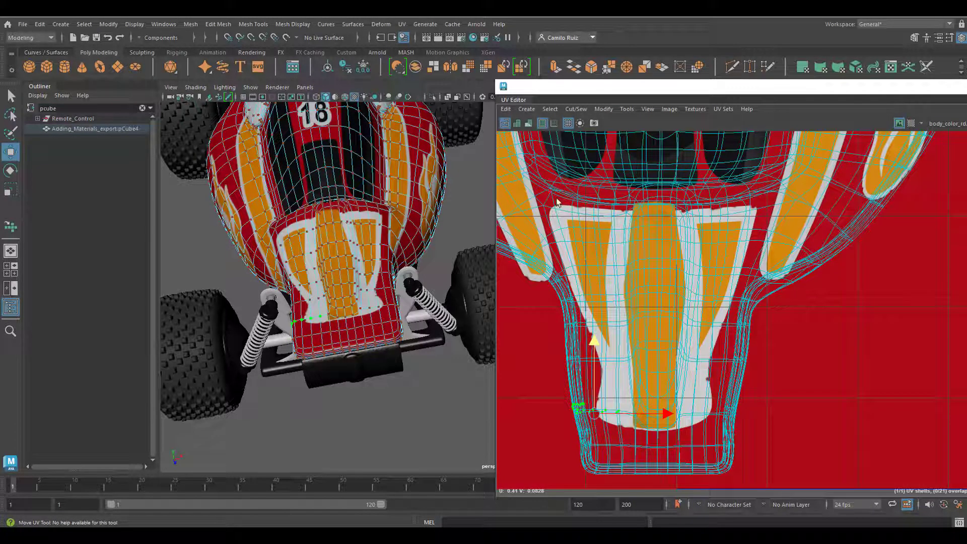
left_click_drag(692, 425, 694, 427)
left_click_drag(658, 239, 662, 236)
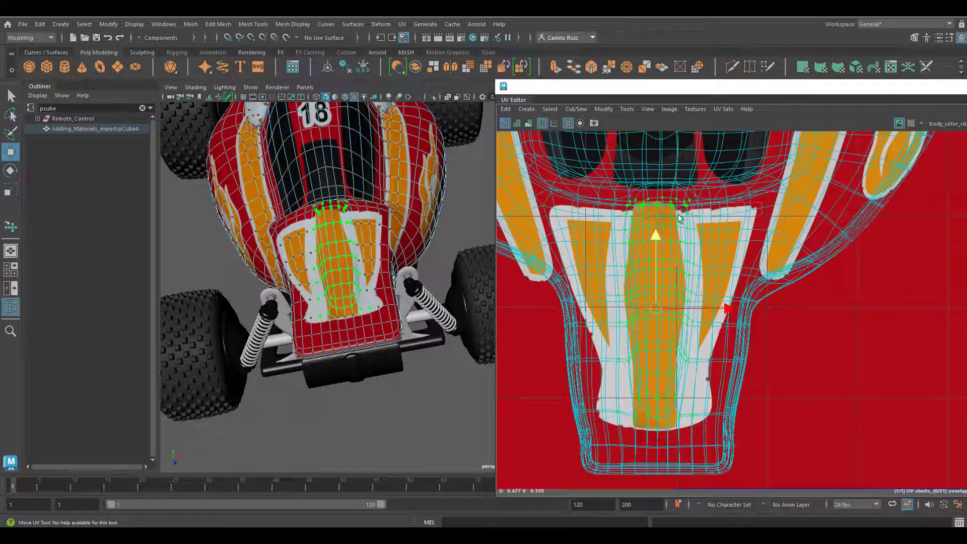
- Select the UV row along the nose's upper edge and shift it slightly down
left_click_drag(756, 202, 537, 232)
left_click_drag(648, 151, 650, 156)
left_click_drag(352, 252, 357, 272, "alt")
- Move the lower nose's UV row up and shift the UVs on the nose's right edge slightly inward
left_click_drag(757, 395, 558, 431)
left_click_drag(655, 354, 662, 320)
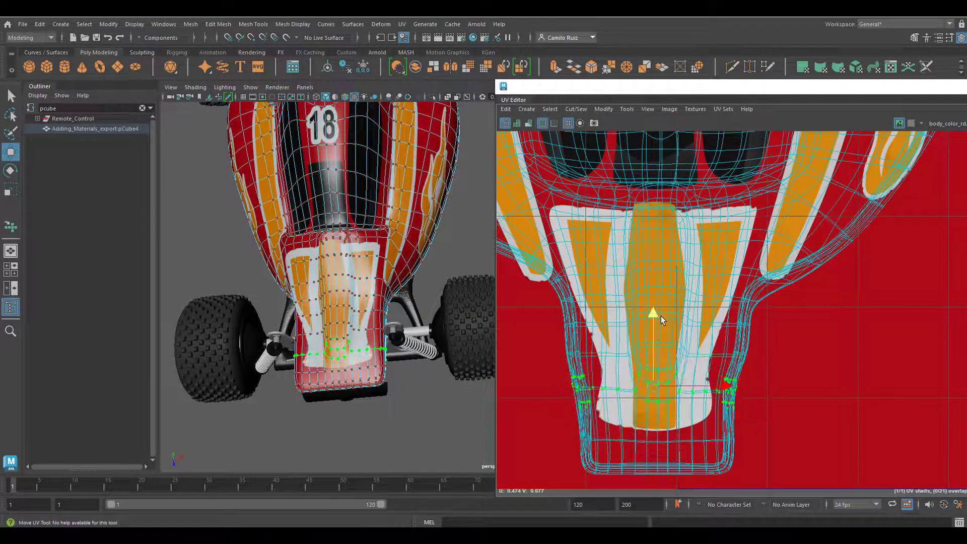
left_click_drag(783, 309, 717, 364)
left_click_drag(806, 339, 800, 340)
- Deselect the car body, close the UV Editor and examine the textured car beside the remote control
scroll(594, 339, "down", 2)
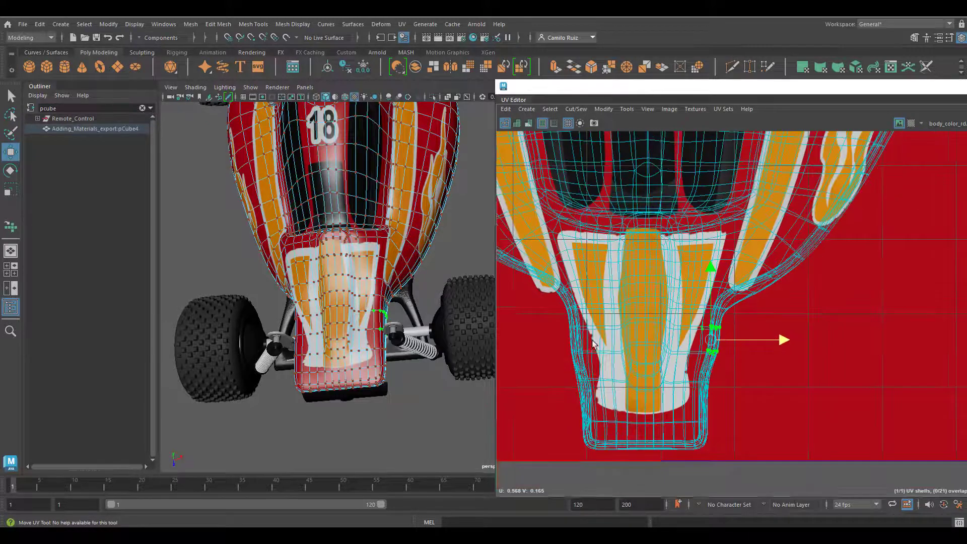
left_click_drag(385, 282, 357, 242, "alt")
right_click_drag(356, 243, 403, 229)
left_click(453, 297)
scroll(442, 306, "down", 5)
left_click_drag(442, 306, 321, 360, "alt")
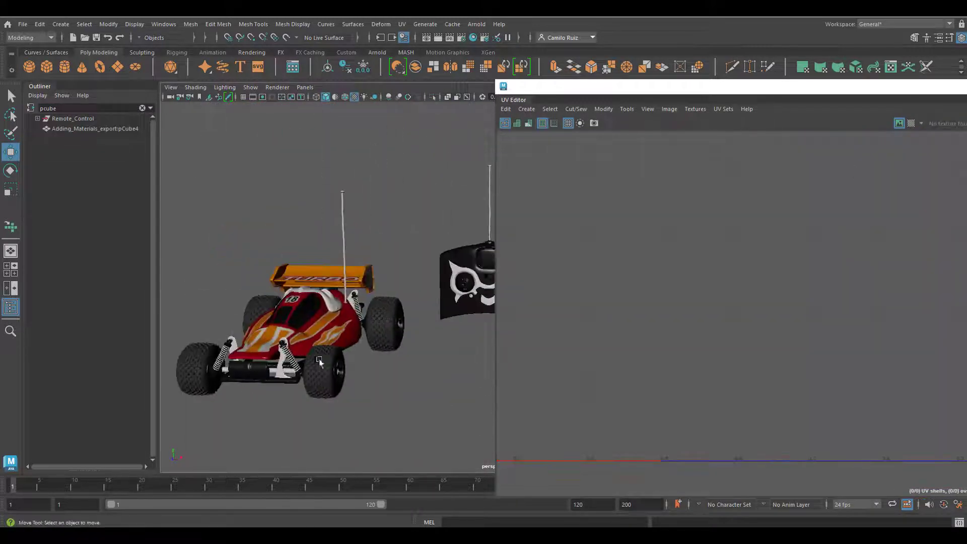
left_click_drag(437, 358, 534, 393, "alt")
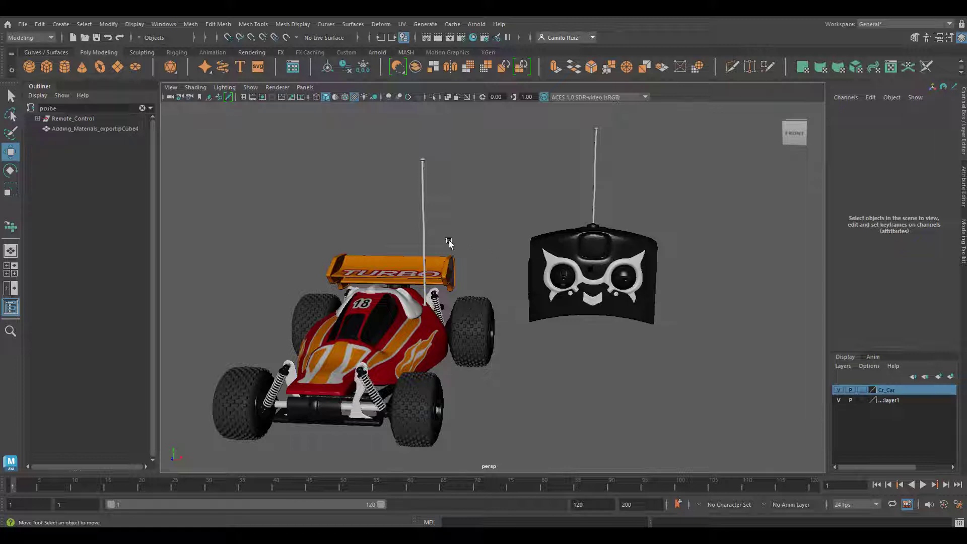
left_click_drag(428, 265, 436, 272, "alt")
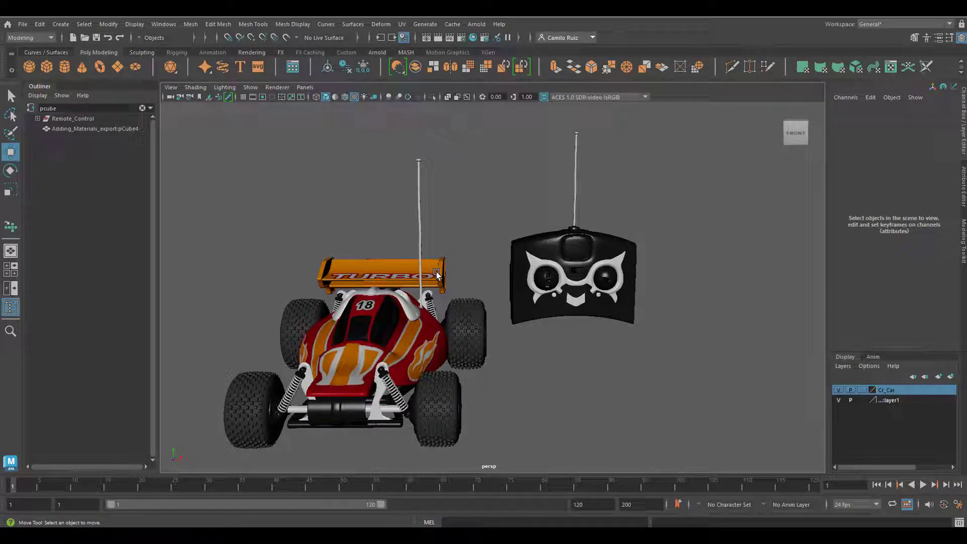
- Add an Arnold Skydome Light to the scene
left_click(474, 28)
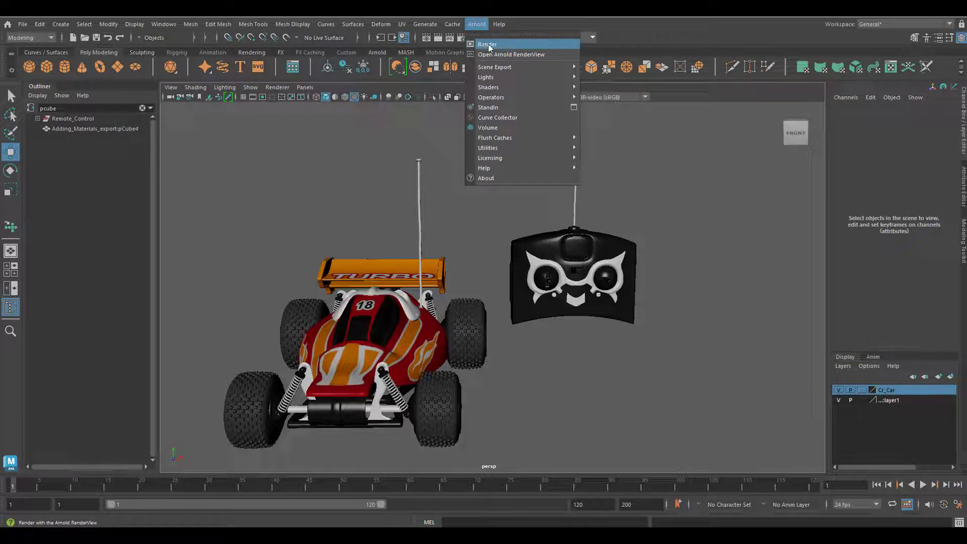
mouse_move(498, 79)
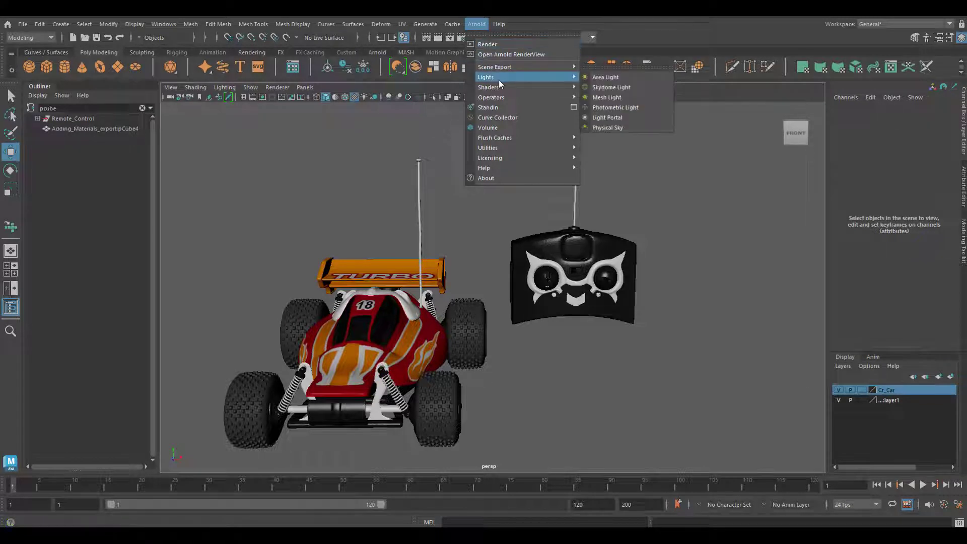
left_click(603, 88)
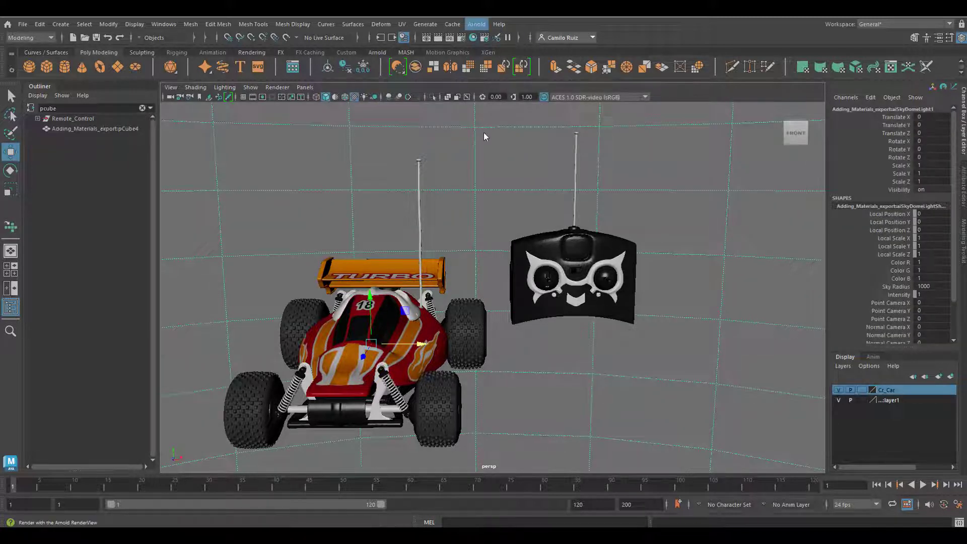